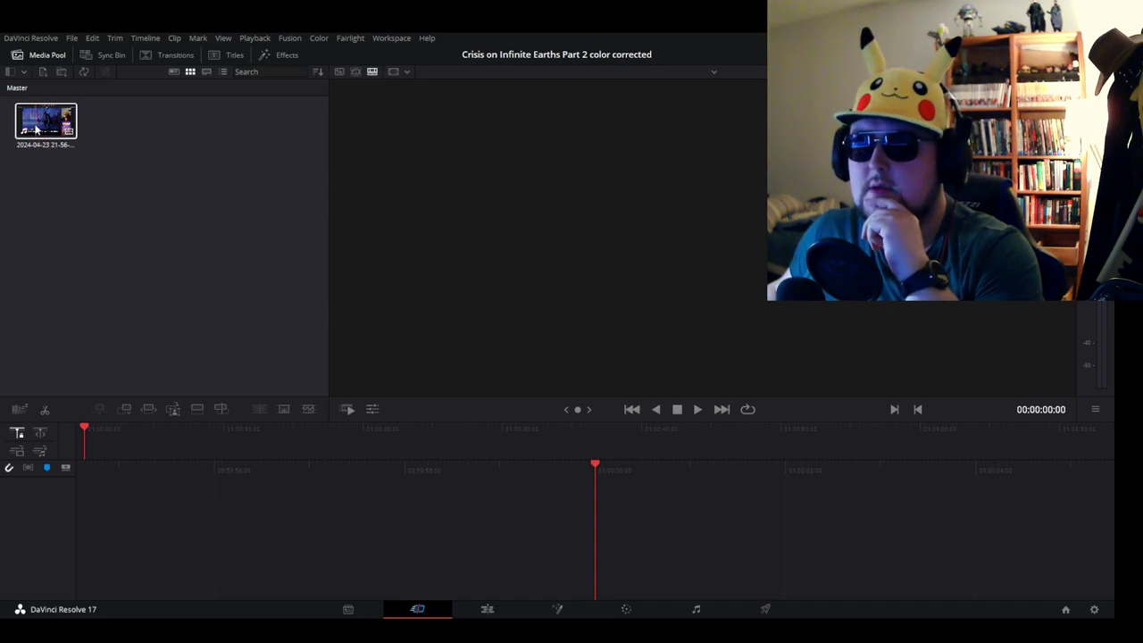
# - Create a timeline from the 2024-04-23 screen recording clip and open it on the Edit page
pyautogui.moveTo(33, 129)
pyautogui.mouseDown()
pyautogui.moveTo(229, 343)
pyautogui.moveTo(259, 486)
pyautogui.mouseUp()
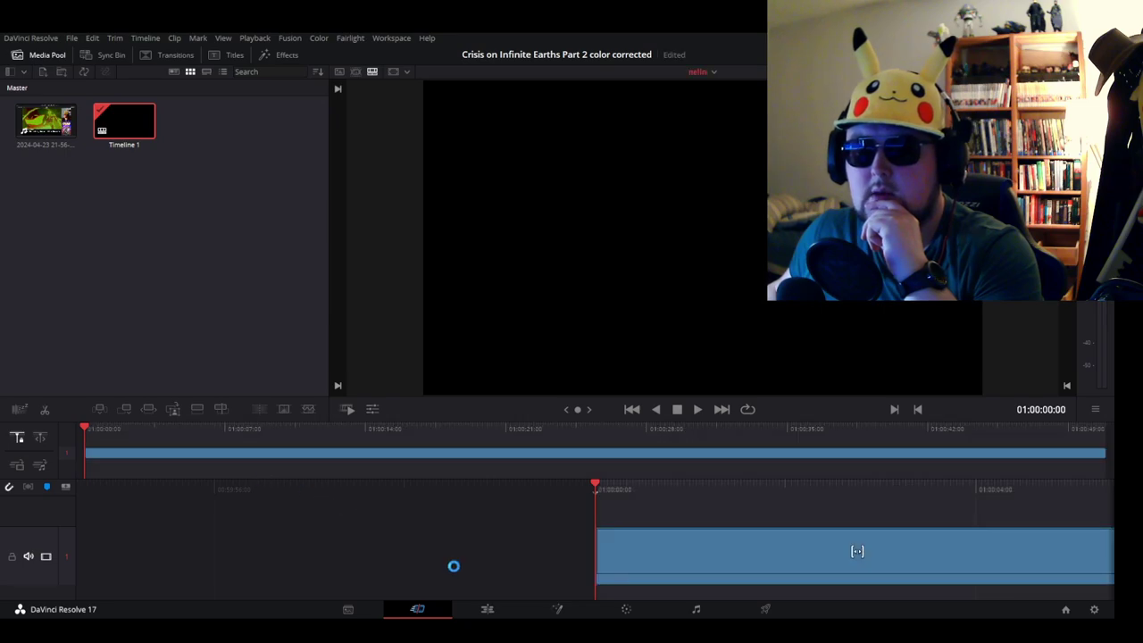
pyautogui.click(497, 613)
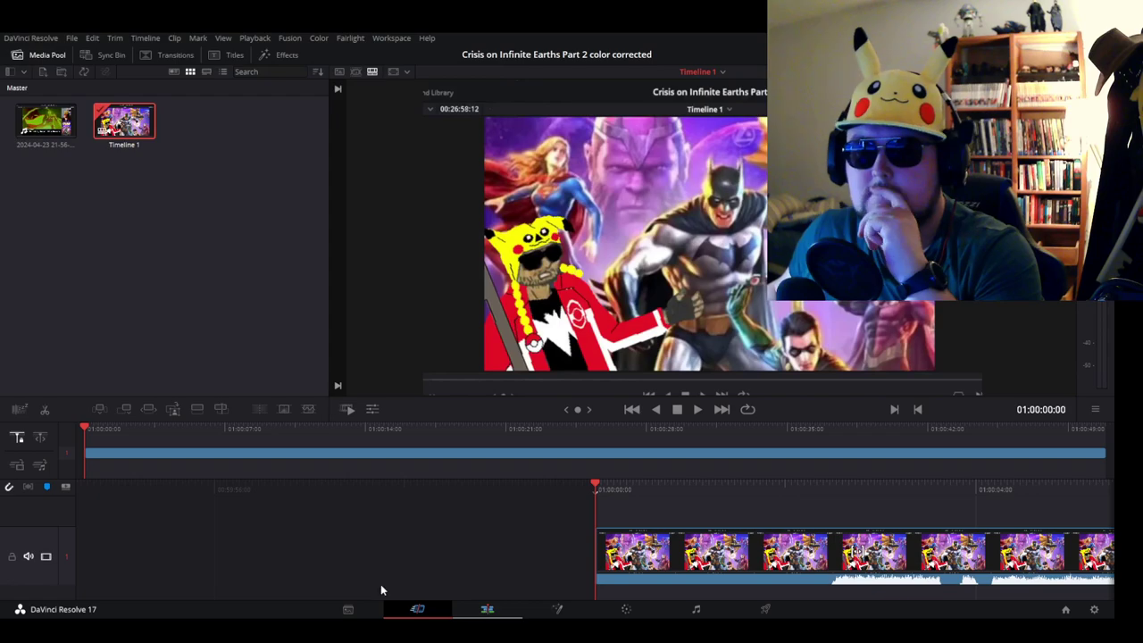
pyautogui.click(351, 613)
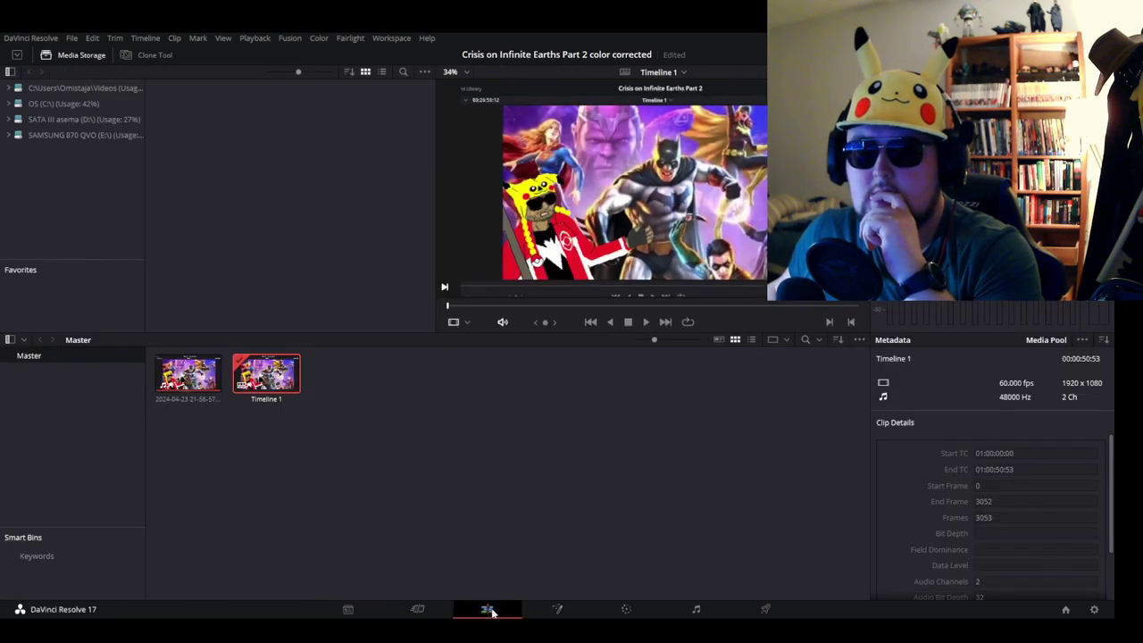
pyautogui.click(489, 611)
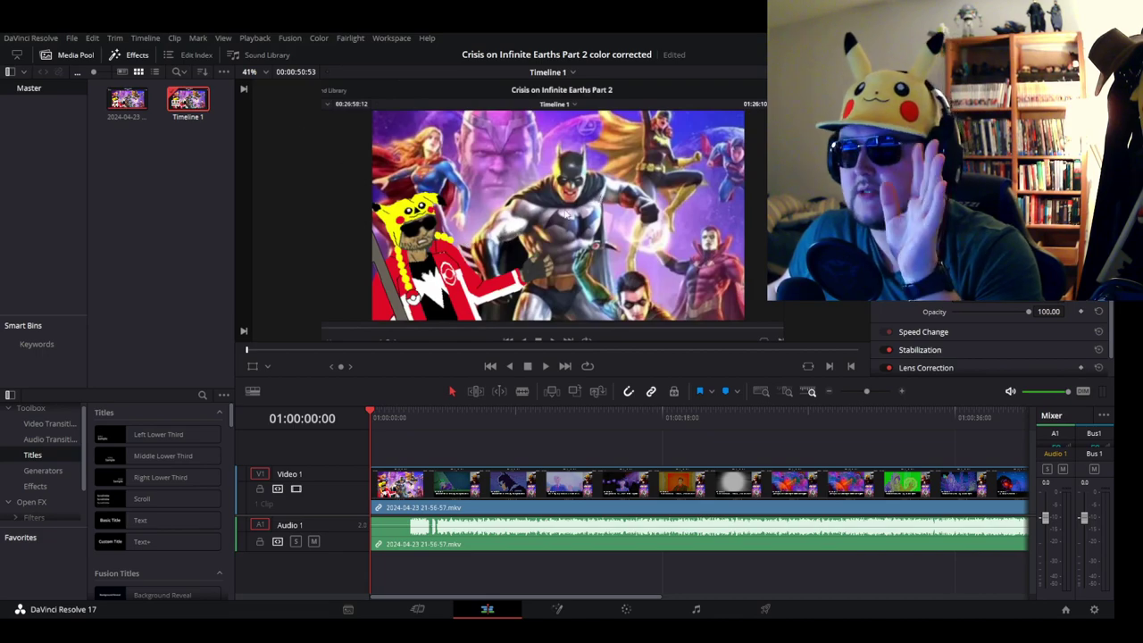
# - Crop the recording to its inner picture: left 205.440, right 176.640, top 131.760, bottom 74.520
pyautogui.scroll(1, 587, 216)
pyautogui.scroll(-2, 587, 216)
pyautogui.scroll(1, 586, 216)
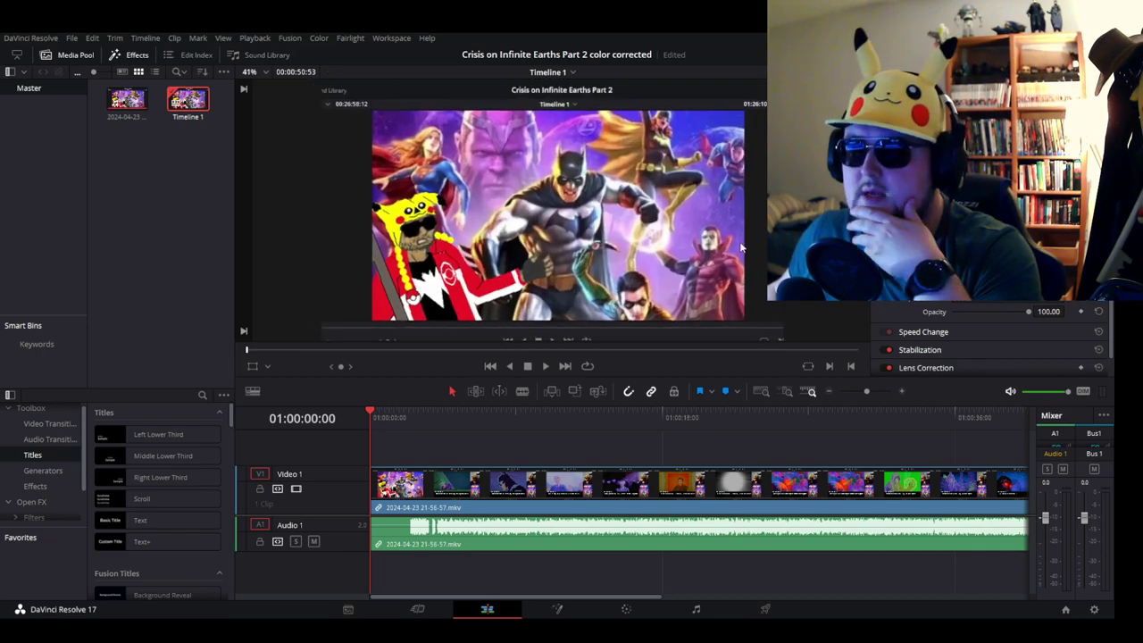
pyautogui.scroll(-3, 982, 348)
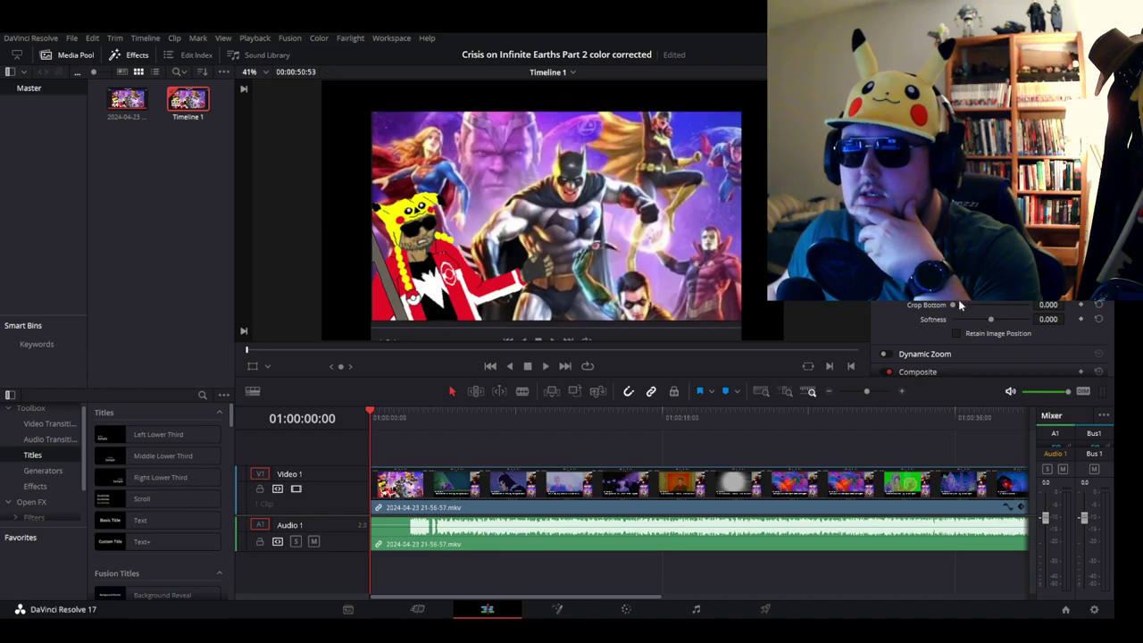
pyautogui.moveTo(952, 305); pyautogui.dragTo(955, 305)
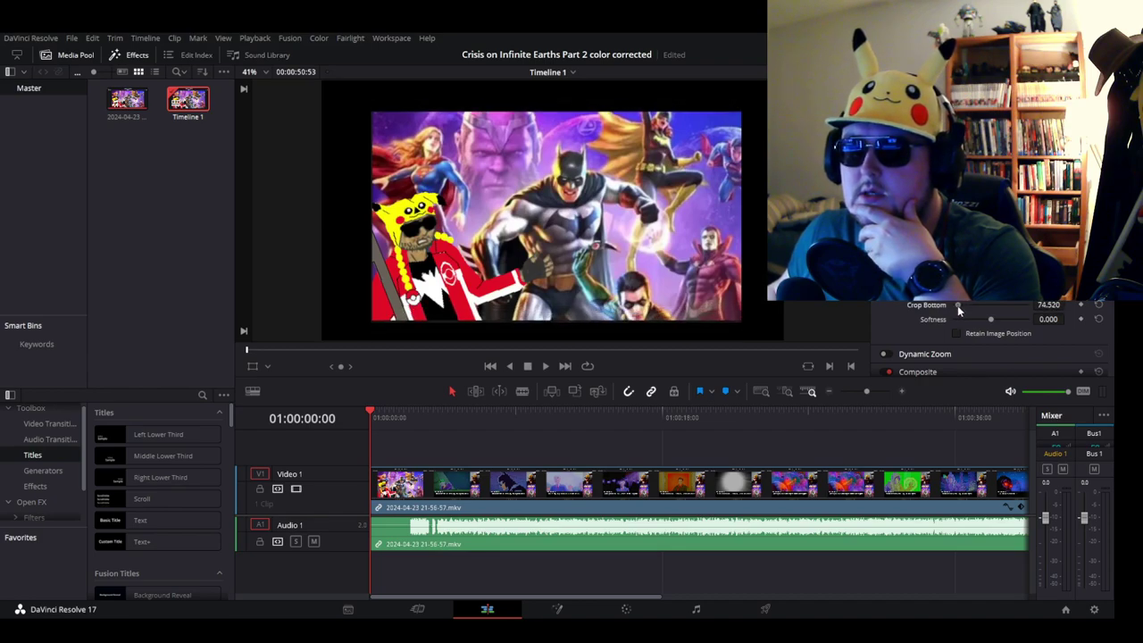
pyautogui.moveTo(957, 305); pyautogui.dragTo(958, 304)
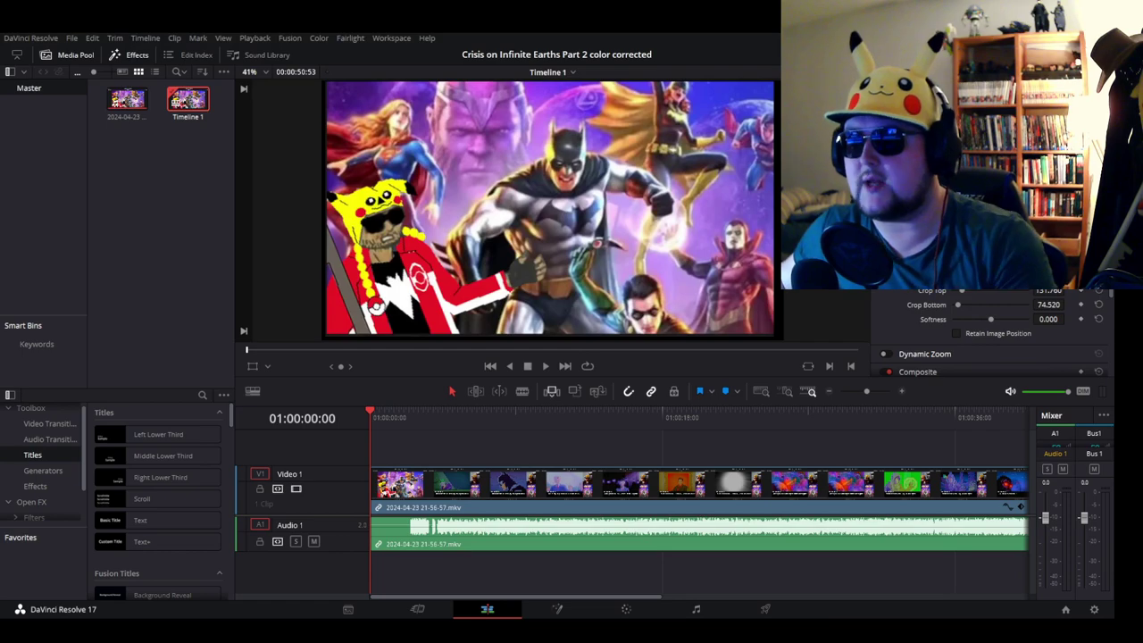
# - Play the cropped clip from the start and inspect the picture around 01:00:20:21
pyautogui.click(547, 368)
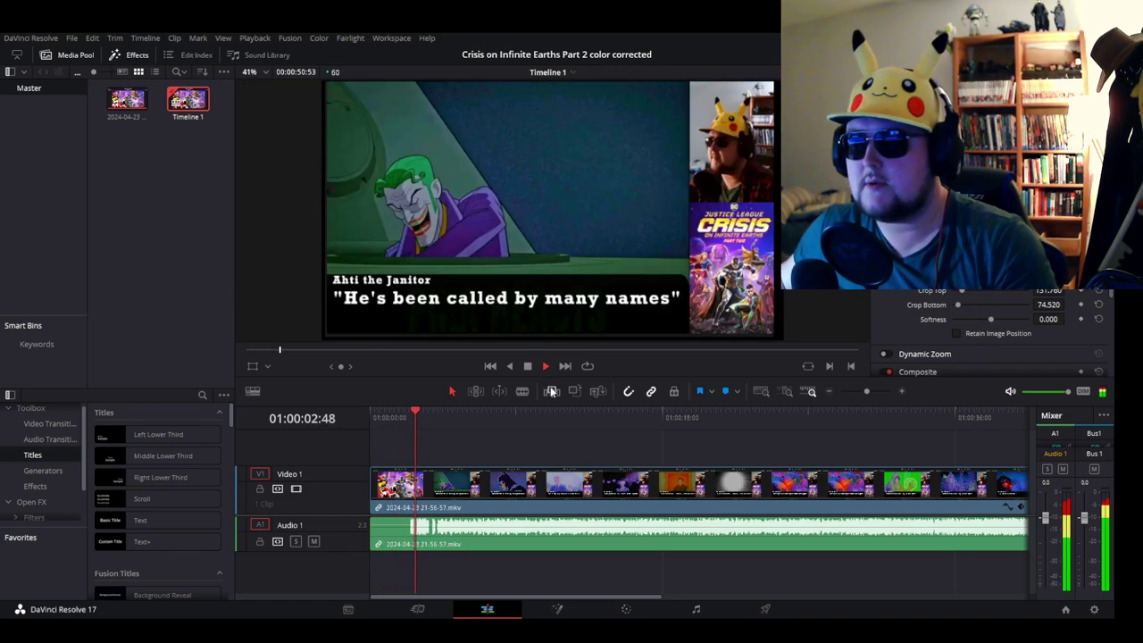
pyautogui.click(686, 534)
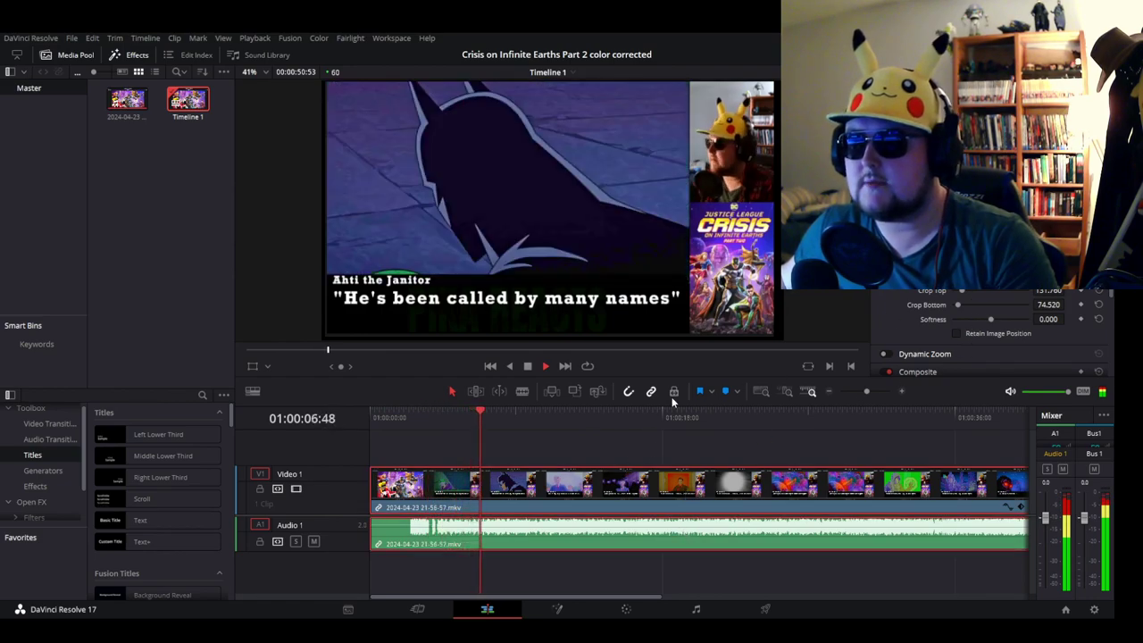
pyautogui.click(663, 448)
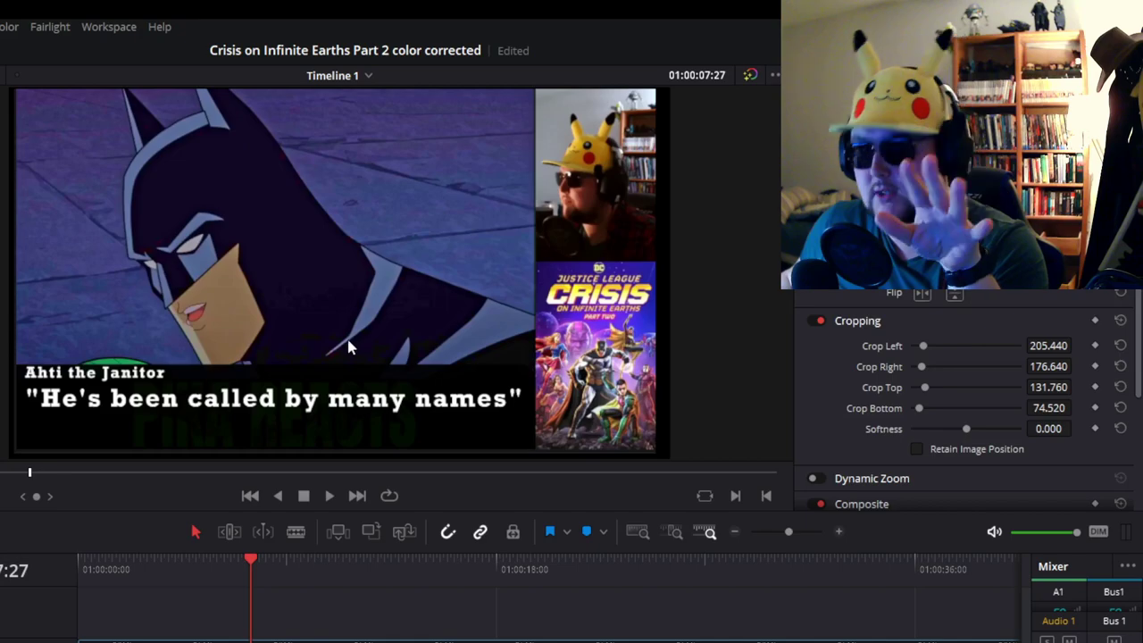
pyautogui.moveTo(244, 569); pyautogui.dragTo(550, 594)
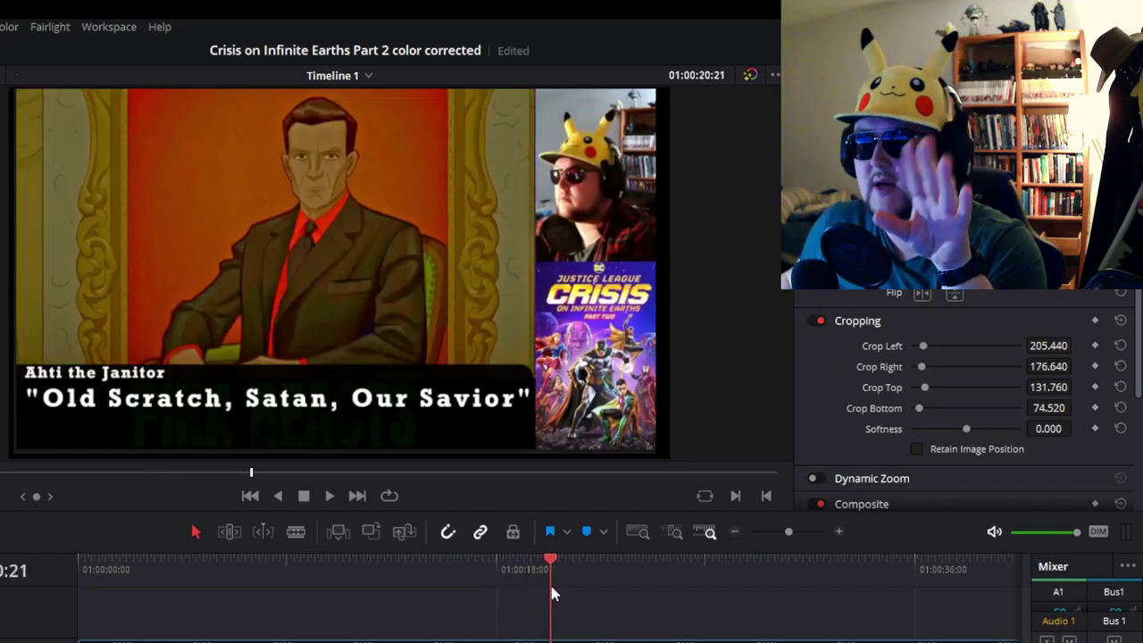
# - Delete the 2024-04-23 recording from the timeline and save the project
pyautogui.click(734, 531)
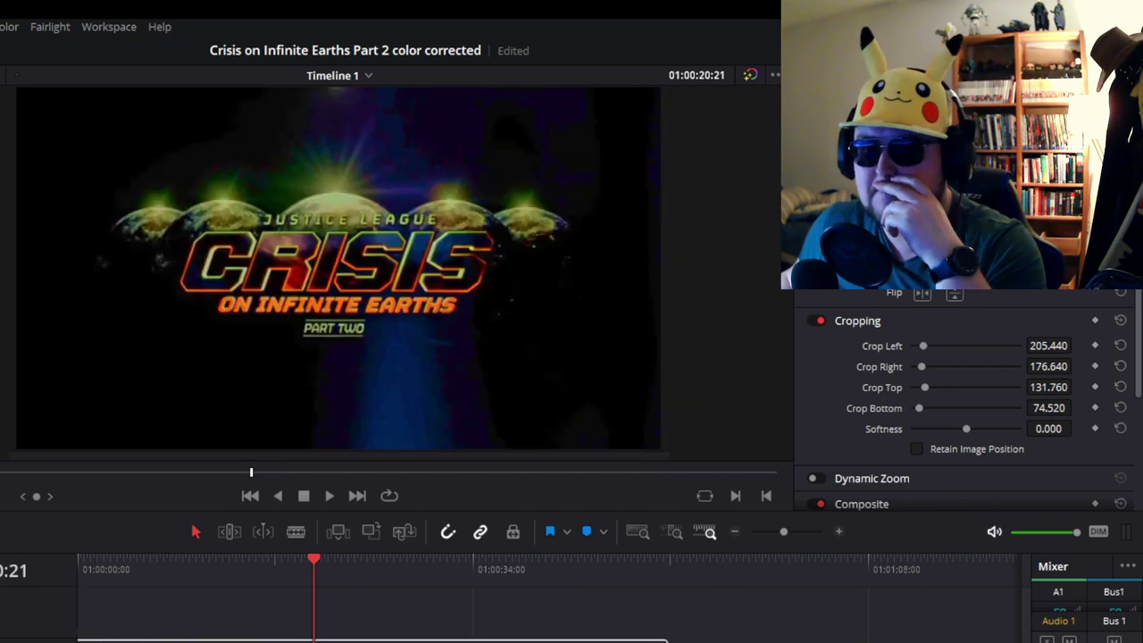
pyautogui.press('Delete')
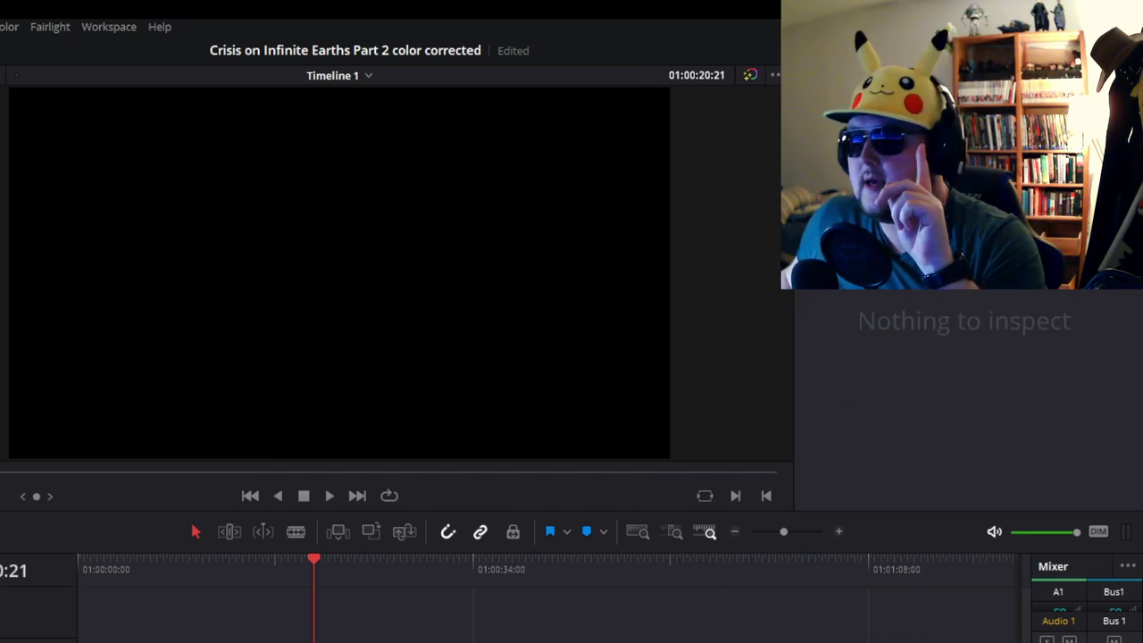
pyautogui.hotkey('ctrl', 's')
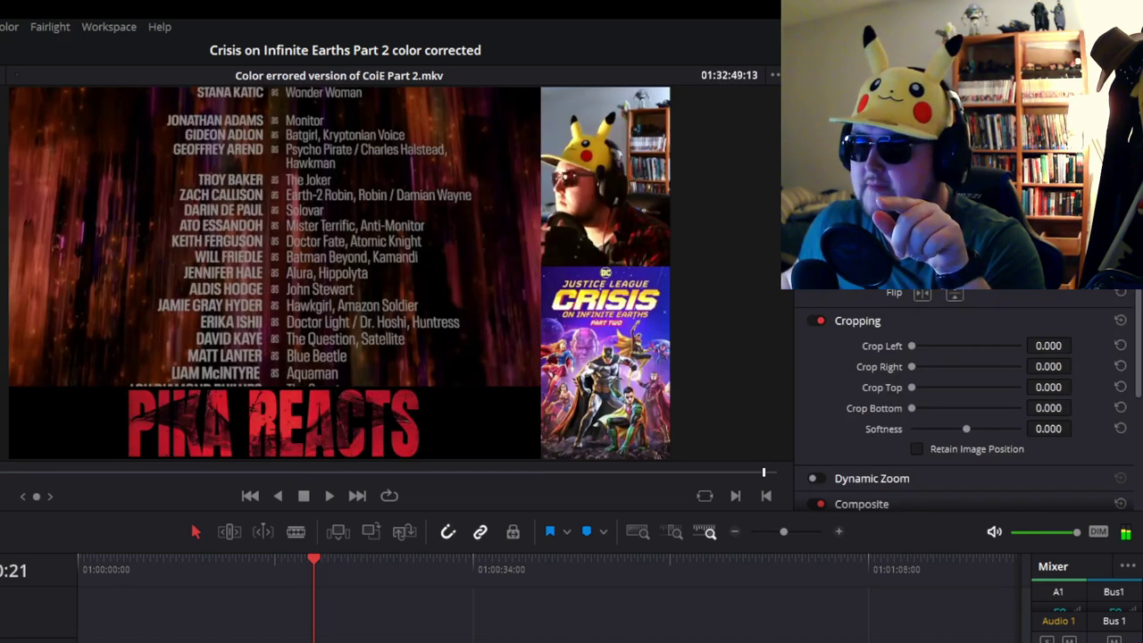
# - Add "Color errored version of CoiE Part 2.mkv" to the timeline start and park the playhead on the Robin shot at 01:06:40:50
pyautogui.moveTo(90, 388); pyautogui.dragTo(169, 591)
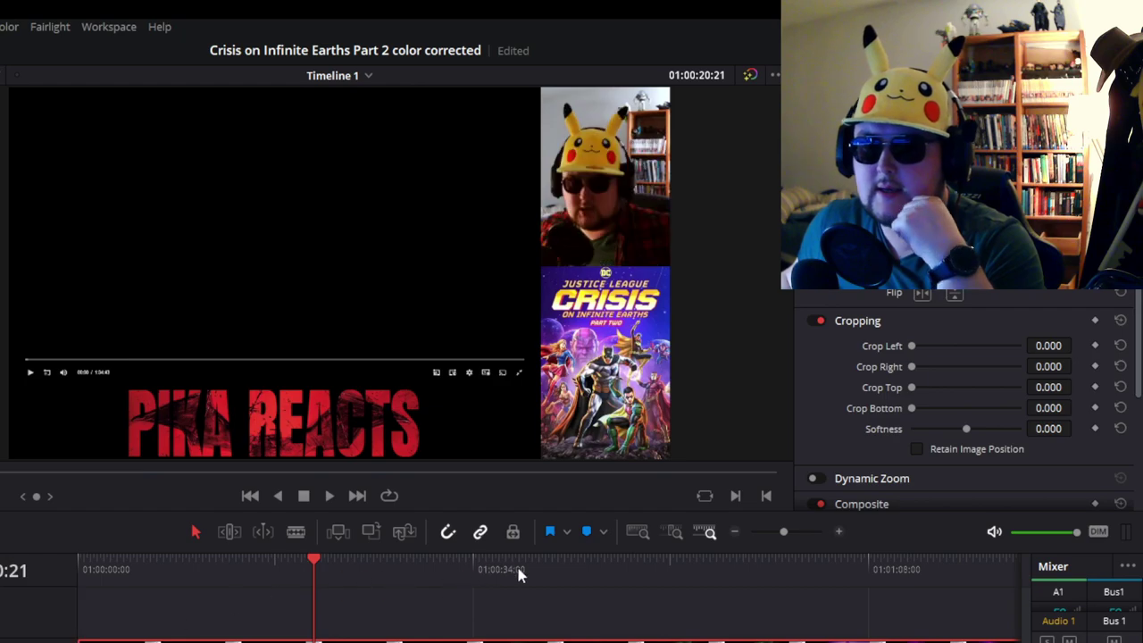
pyautogui.click(192, 473)
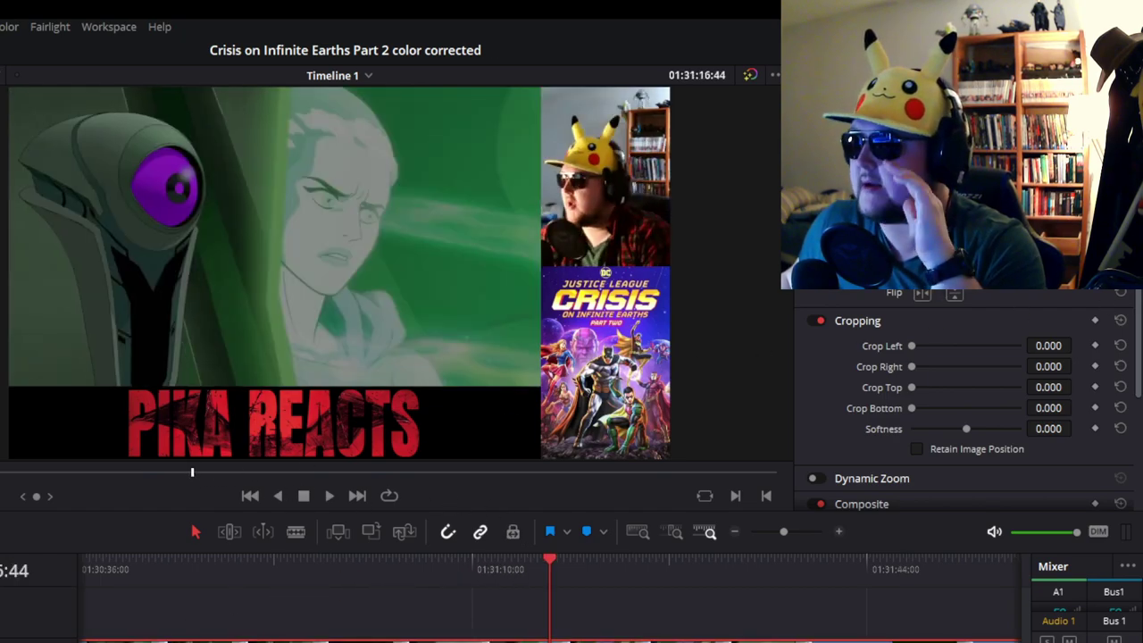
pyautogui.moveTo(520, 581); pyautogui.dragTo(628, 584)
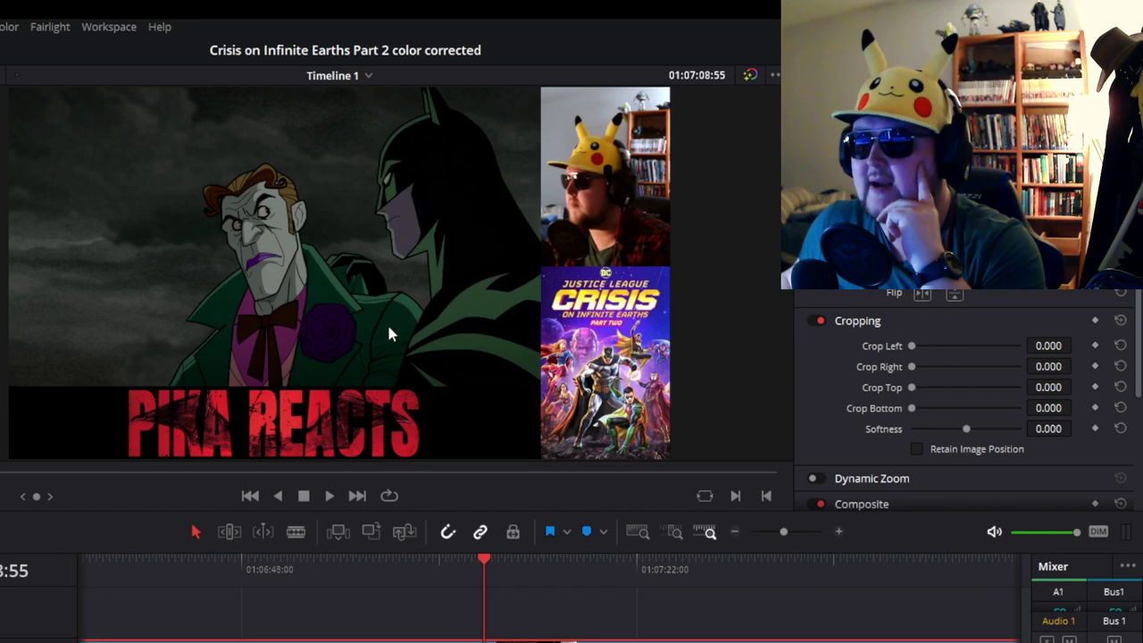
pyautogui.click(182, 576)
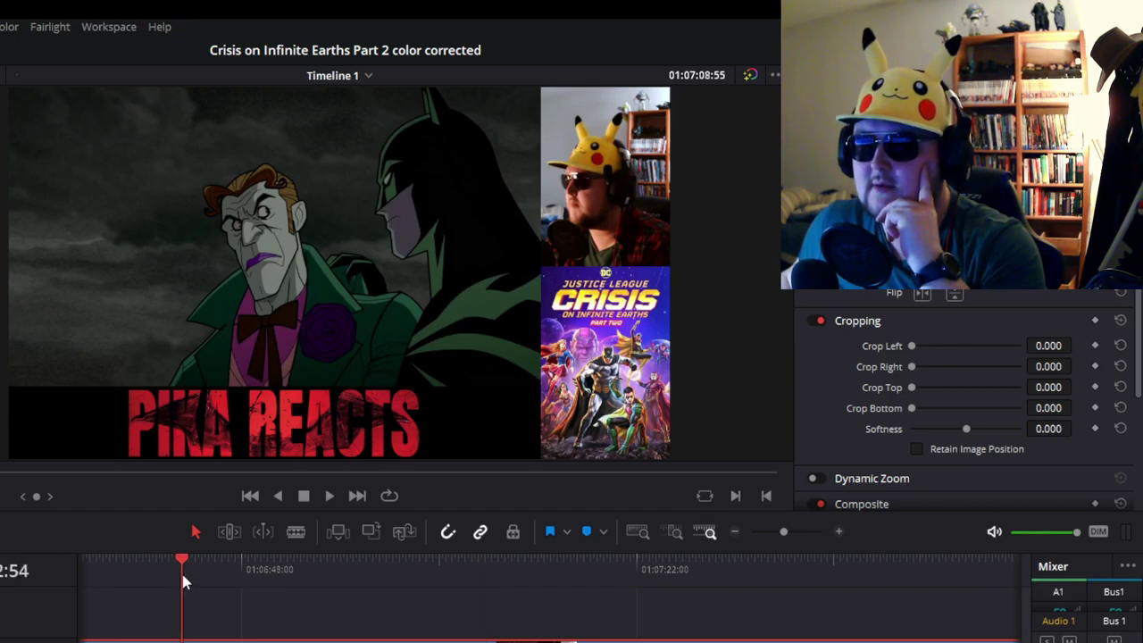
pyautogui.moveTo(182, 581); pyautogui.dragTo(158, 581)
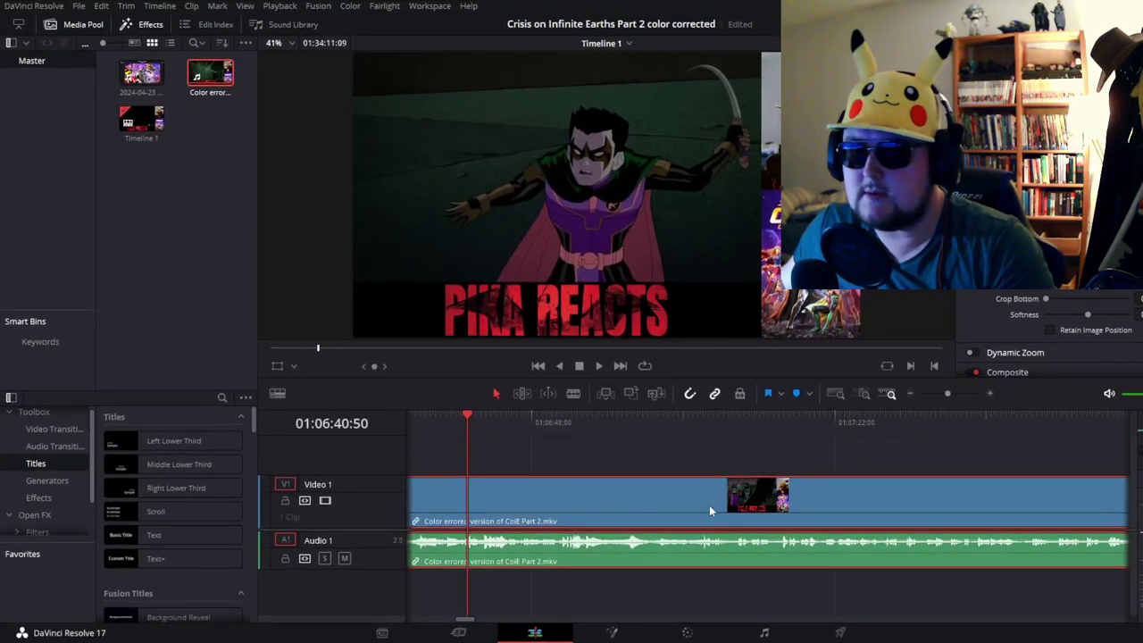
# - Open the clip on the Color page, save the project, and set Color Boost and Shadows to 100.00 each
pyautogui.click(688, 632)
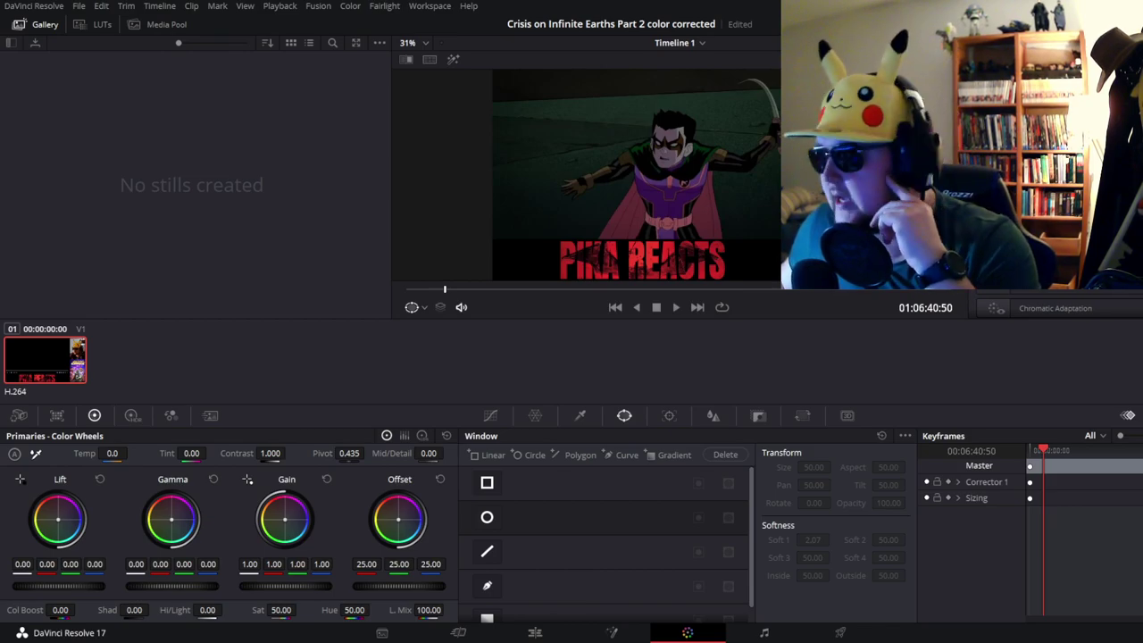
pyautogui.hotkey('ctrl', 's')
pyautogui.doubleClick(59, 610)
pyautogui.write('100')
pyautogui.press('Return')
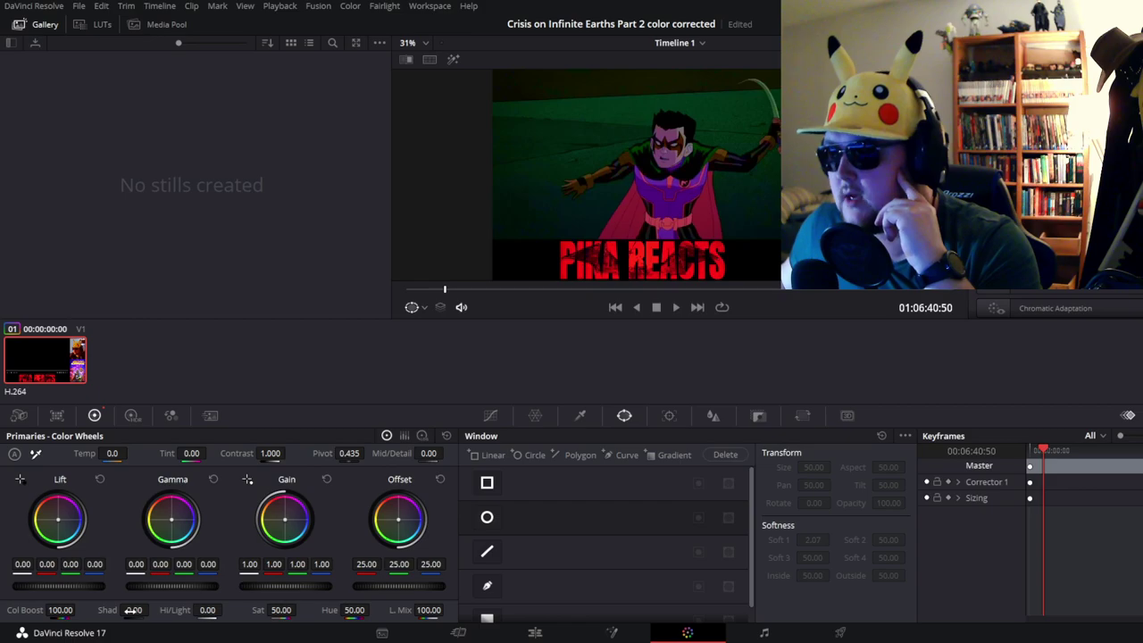
pyautogui.moveTo(134, 610); pyautogui.dragTo(152, 610)
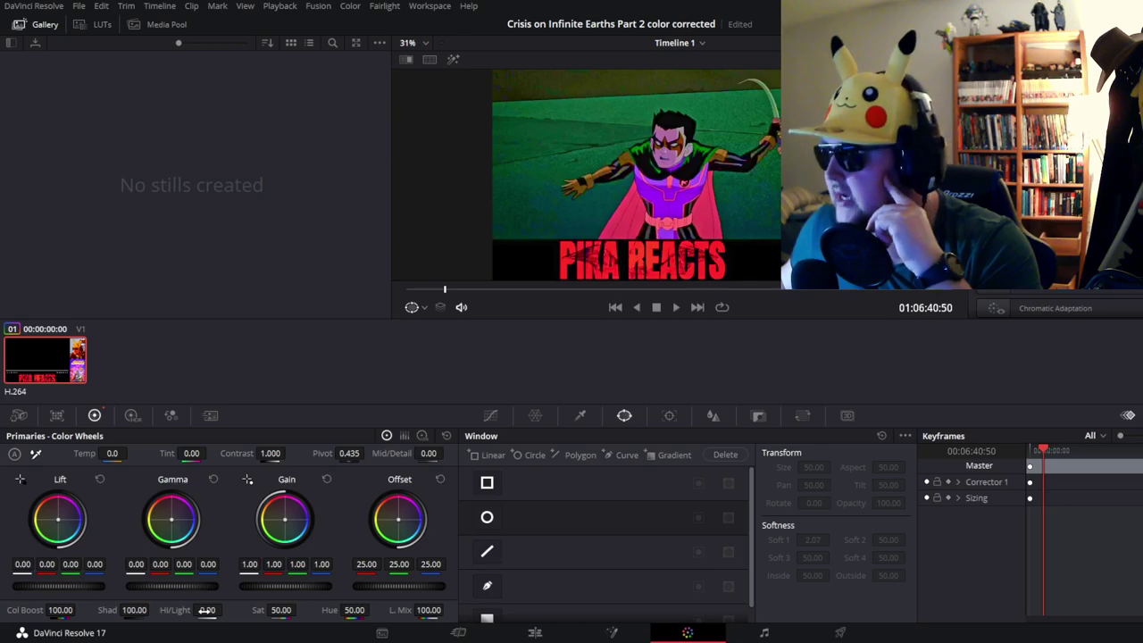
# - Set the clip's Highlights to -10.00 and its Saturation to 39.40
pyautogui.moveTo(207, 610); pyautogui.dragTo(199, 610)
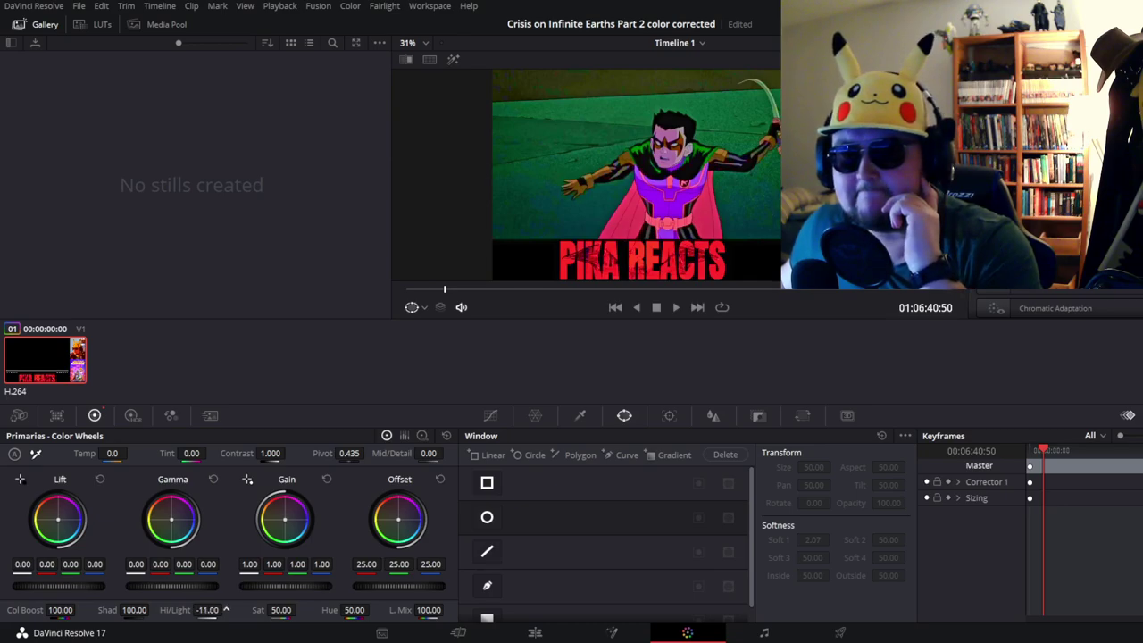
pyautogui.moveTo(226, 611); pyautogui.dragTo(227, 611)
pyautogui.scroll(-1, 226, 610)
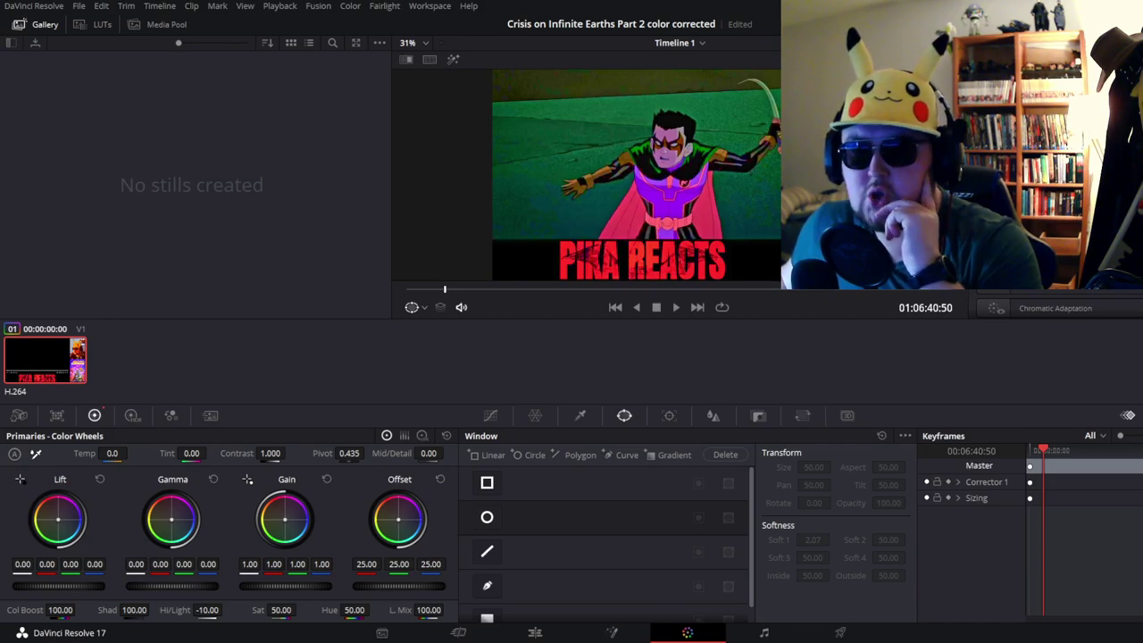
pyautogui.moveTo(281, 610); pyautogui.dragTo(259, 610)
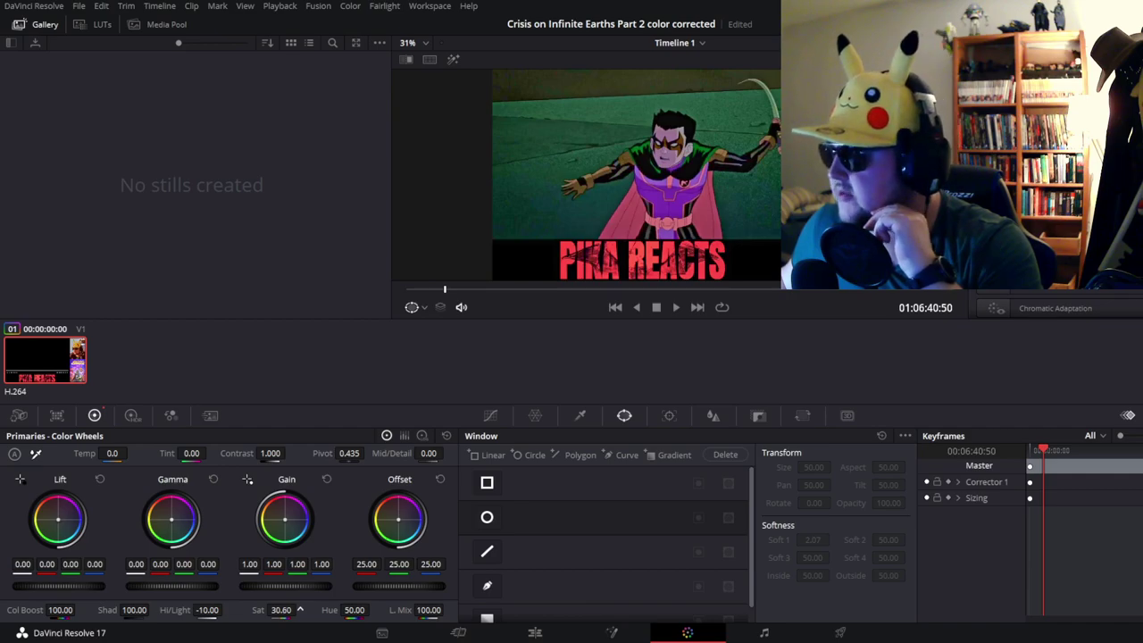
pyautogui.moveTo(281, 610); pyautogui.dragTo(287, 610)
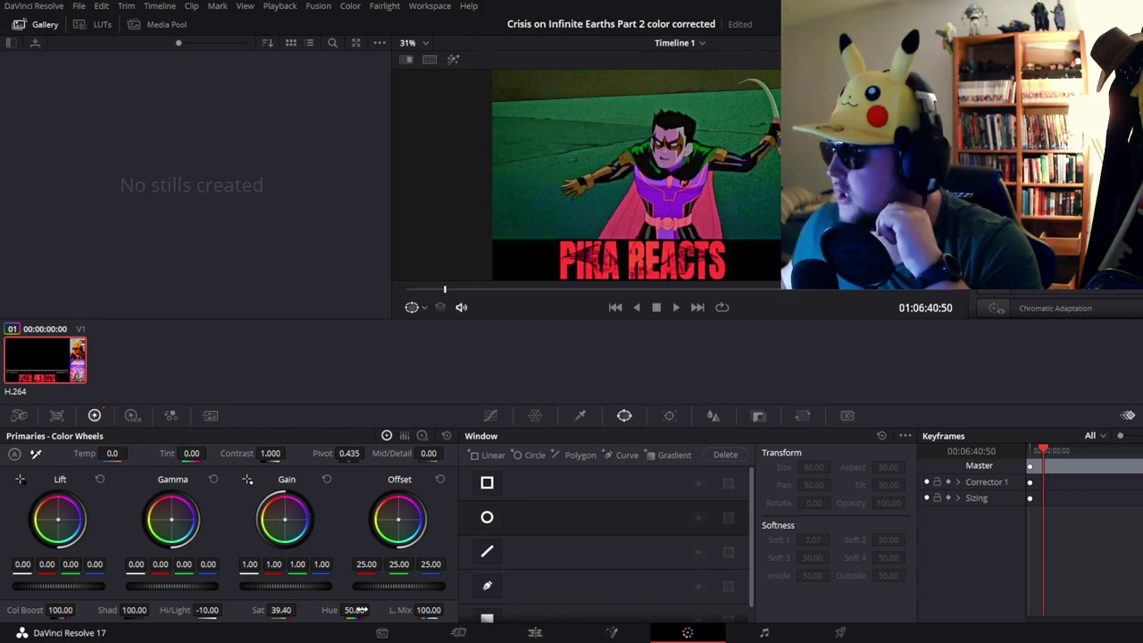
# - Shift the clip's Hue to 22.80 and lower its Luminance Mix to 80.60
pyautogui.moveTo(354, 610); pyautogui.dragTo(339, 610)
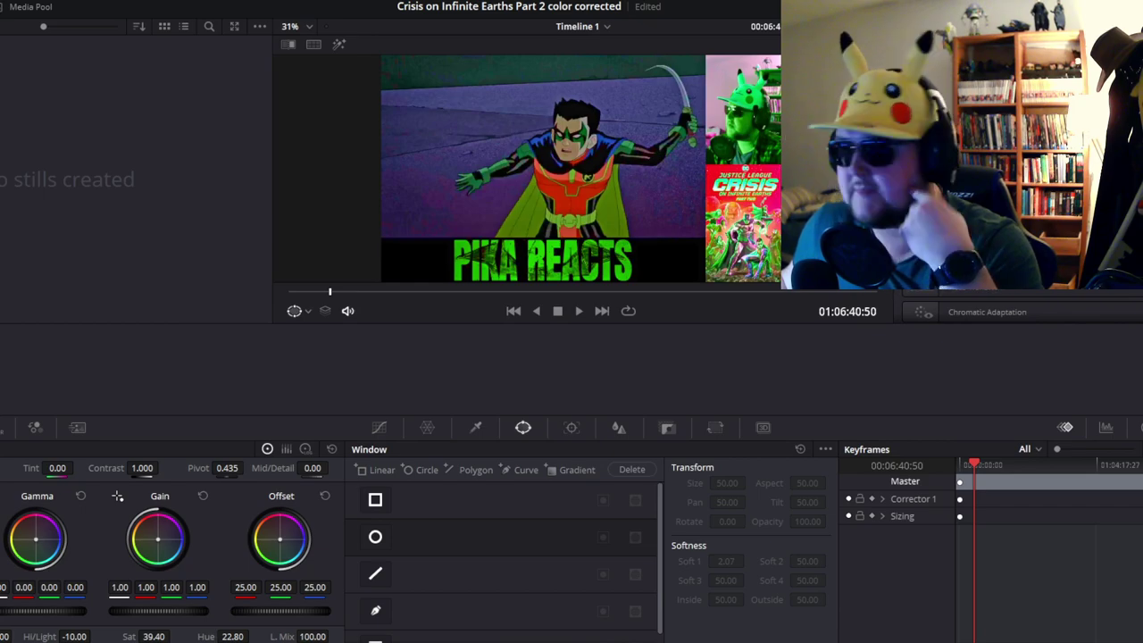
pyautogui.moveTo(313, 636); pyautogui.dragTo(295, 636)
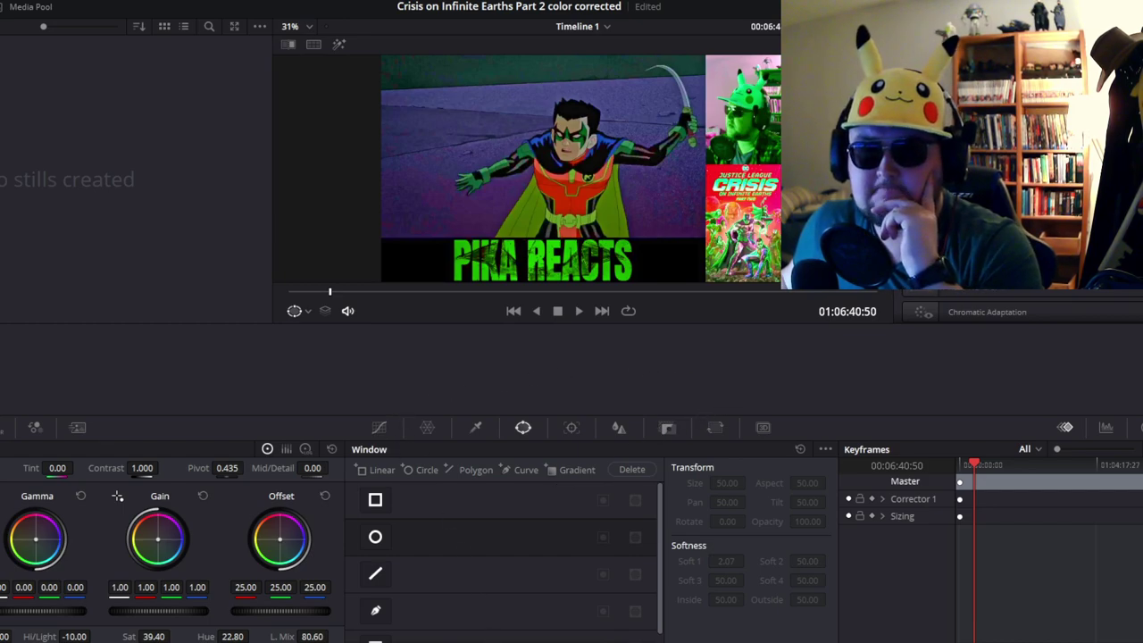
# - Return to the Edit page and check the corrected colours at several points between 01:53:42:17 and 02:09:47:29
pyautogui.hotkey('shift', '4')
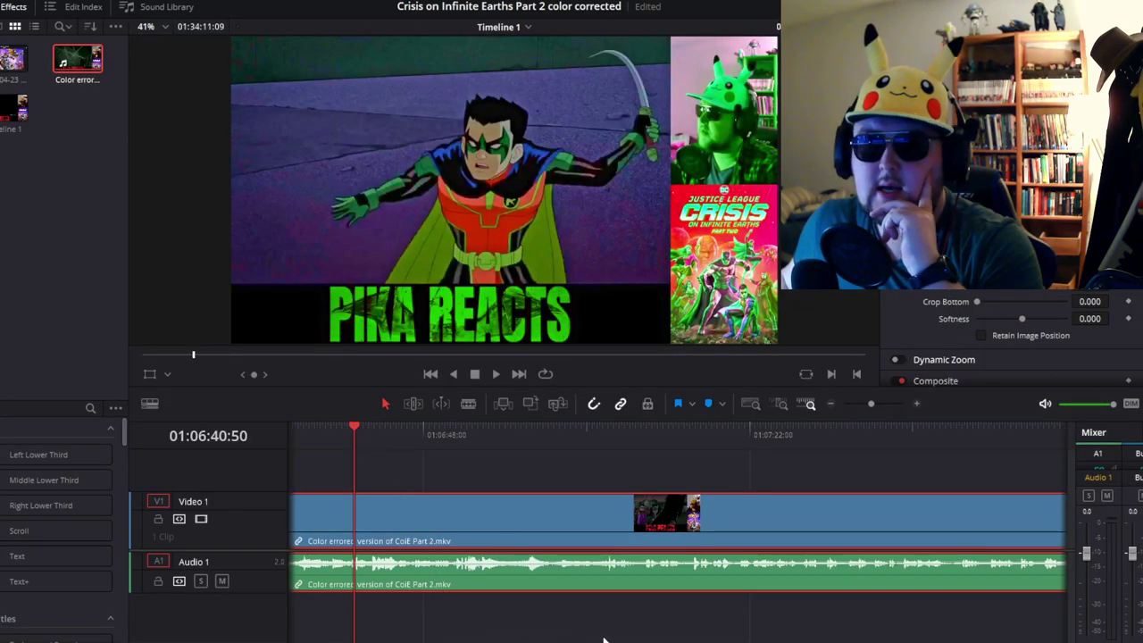
pyautogui.hscroll(-5, 509, 569)
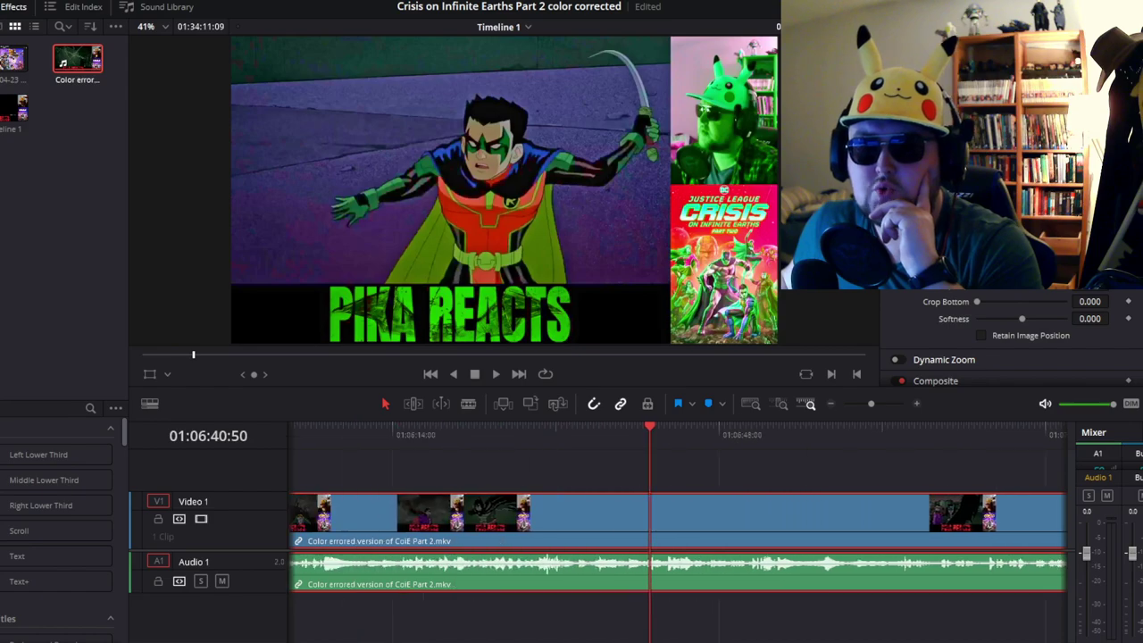
pyautogui.click(832, 405)
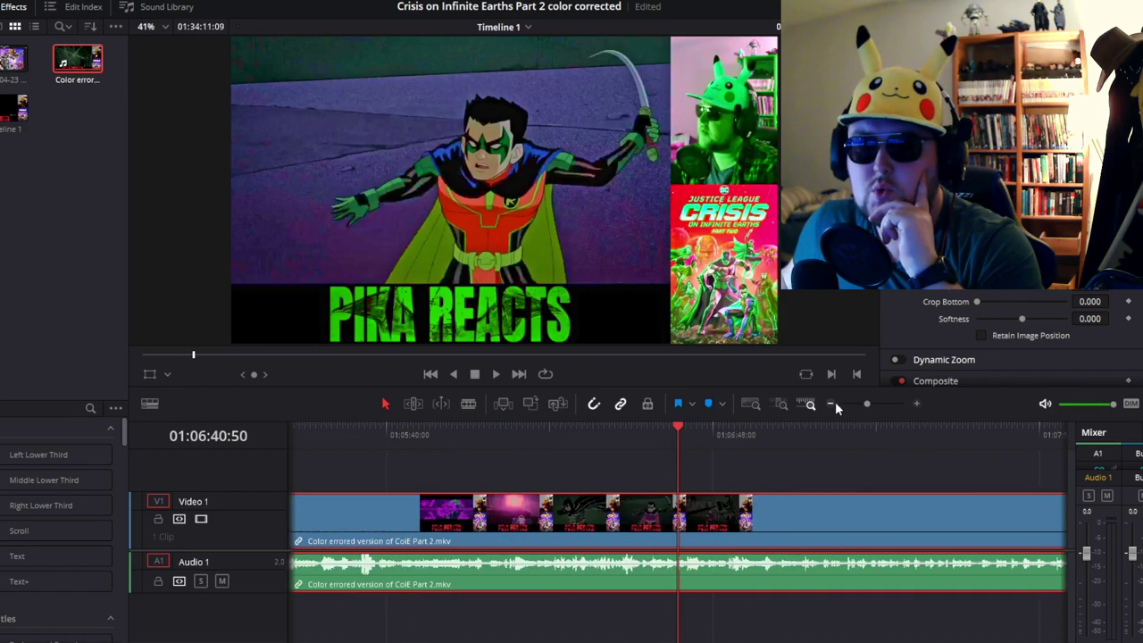
pyautogui.moveTo(313, 357); pyautogui.dragTo(555, 357)
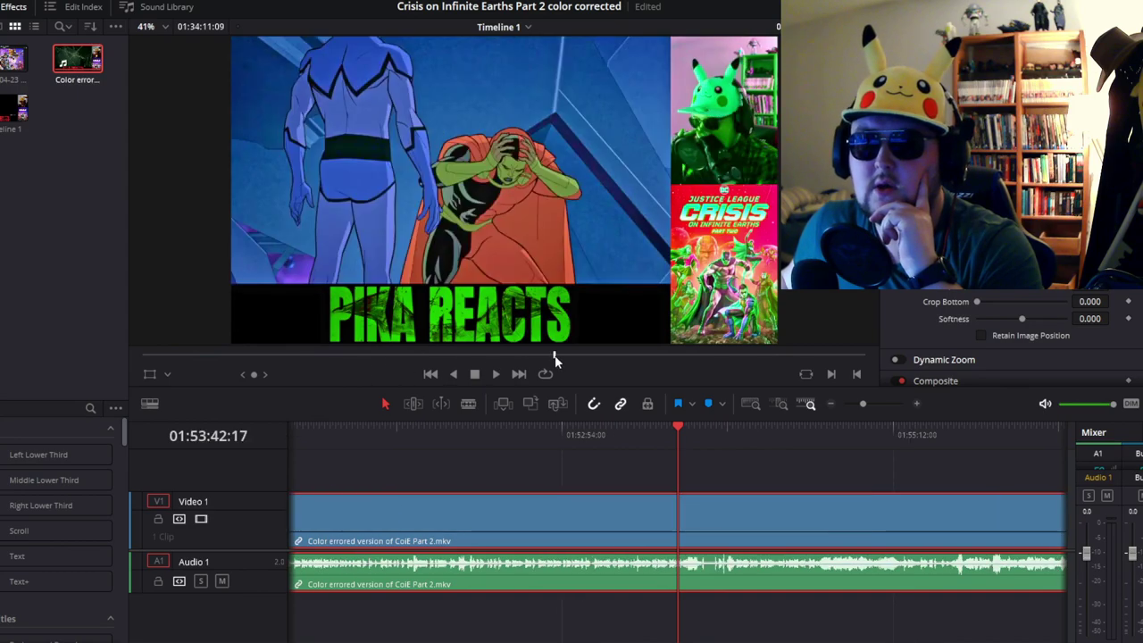
pyautogui.click(642, 357)
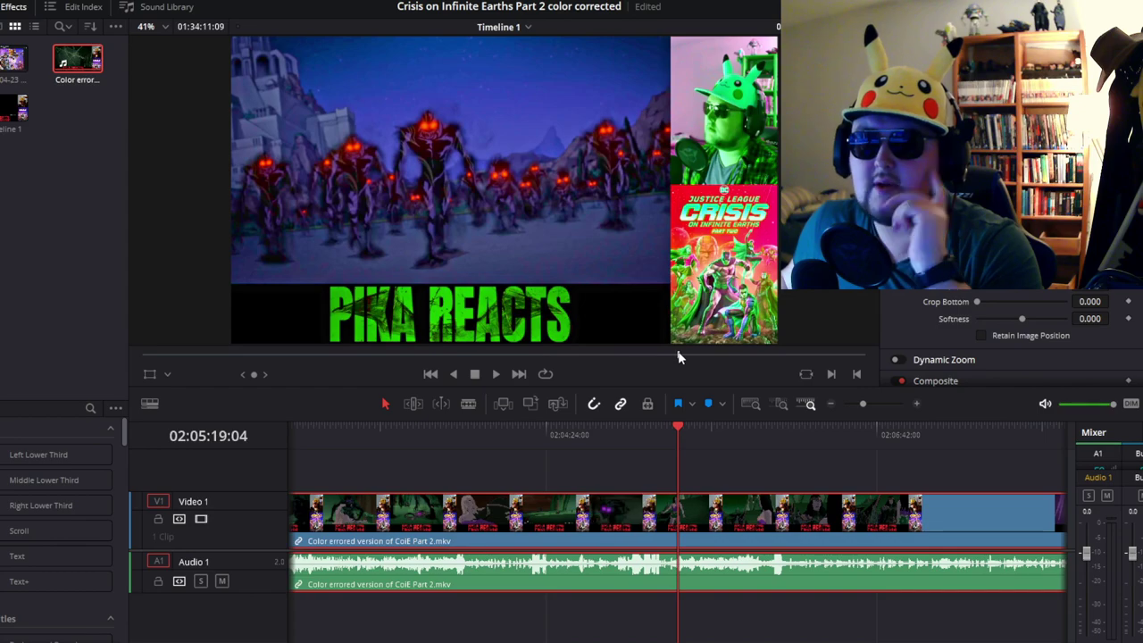
pyautogui.click(683, 355)
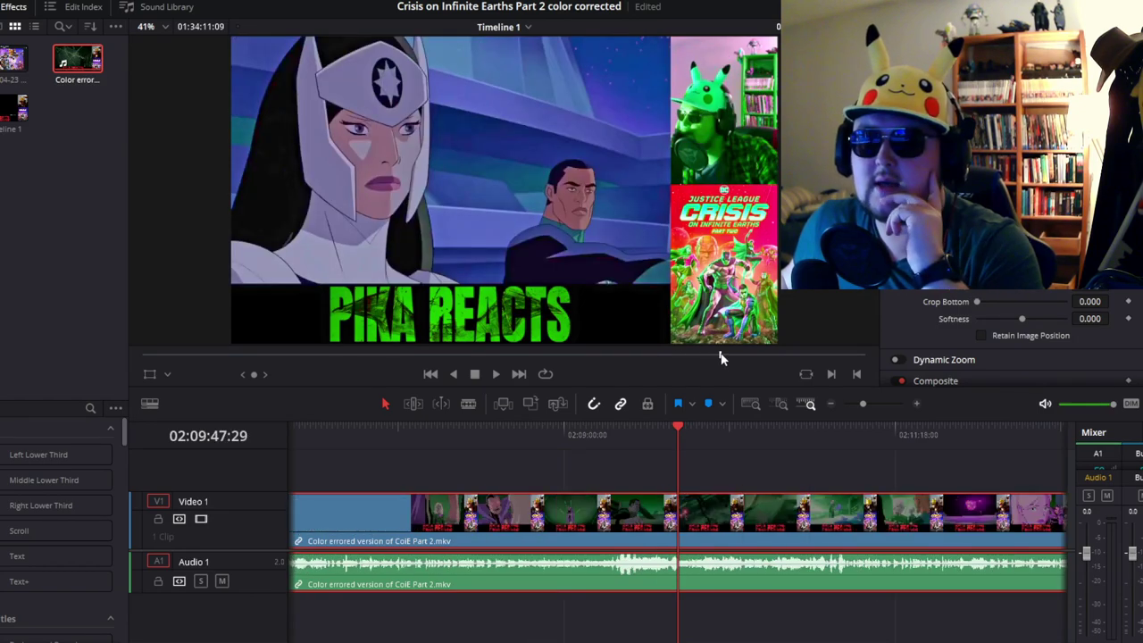
# - Check the corrected colours of the clip at several points between 02:13:43:09 and 02:18:33:03
pyautogui.click(721, 356)
pyautogui.click(711, 356)
pyautogui.click(708, 357)
pyautogui.click(708, 357)
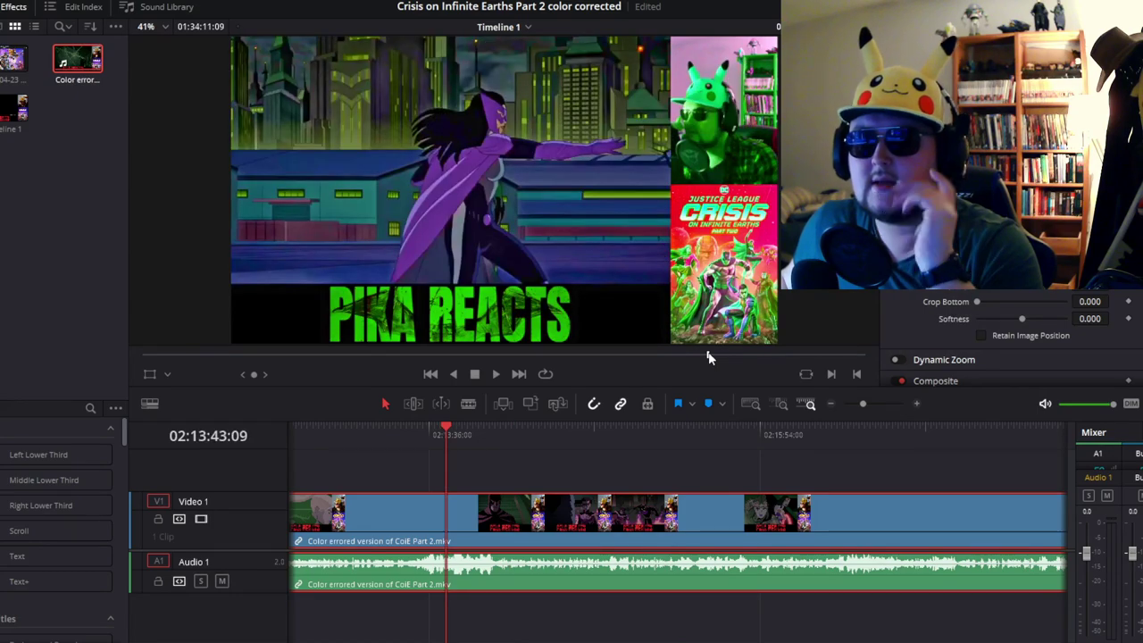
pyautogui.click(722, 356)
pyautogui.click(736, 356)
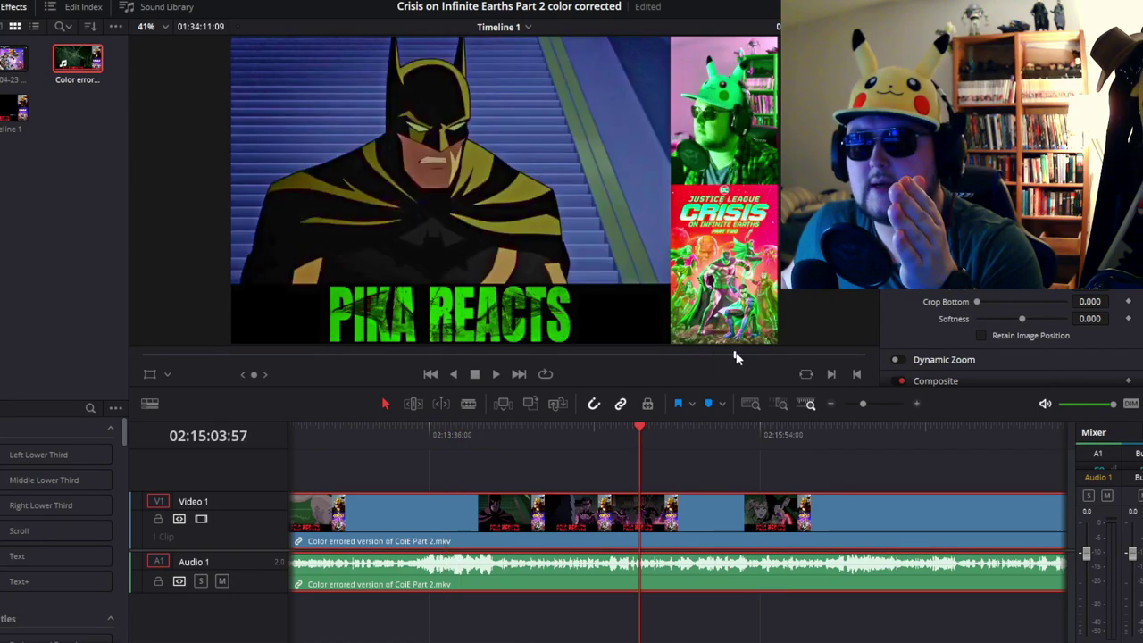
pyautogui.click(746, 356)
pyautogui.click(747, 357)
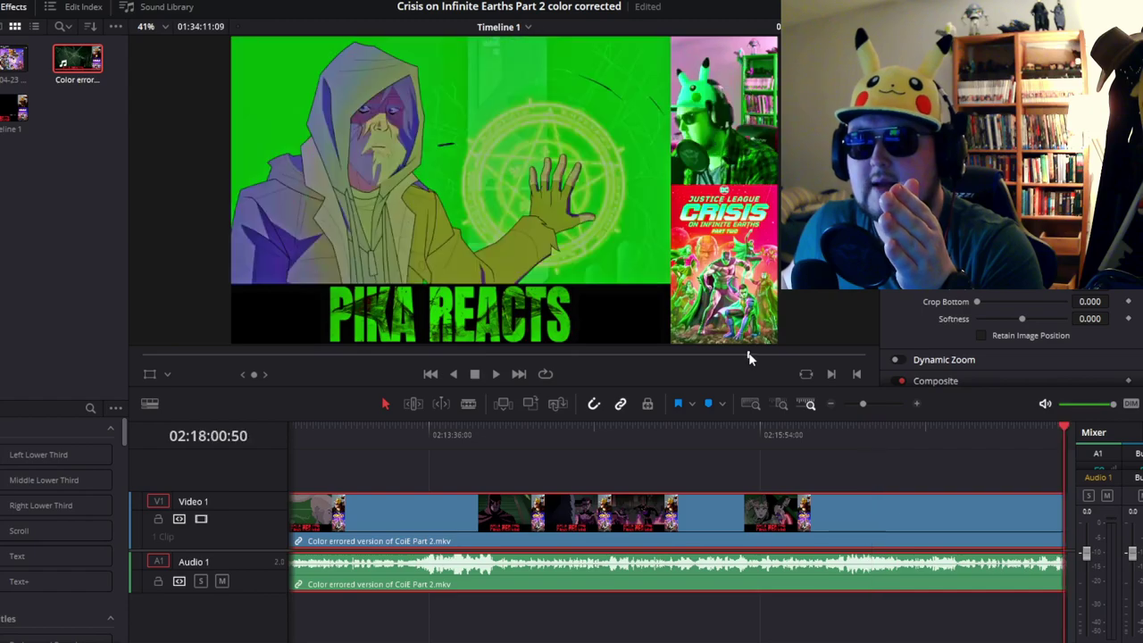
pyautogui.click(747, 356)
pyautogui.click(747, 358)
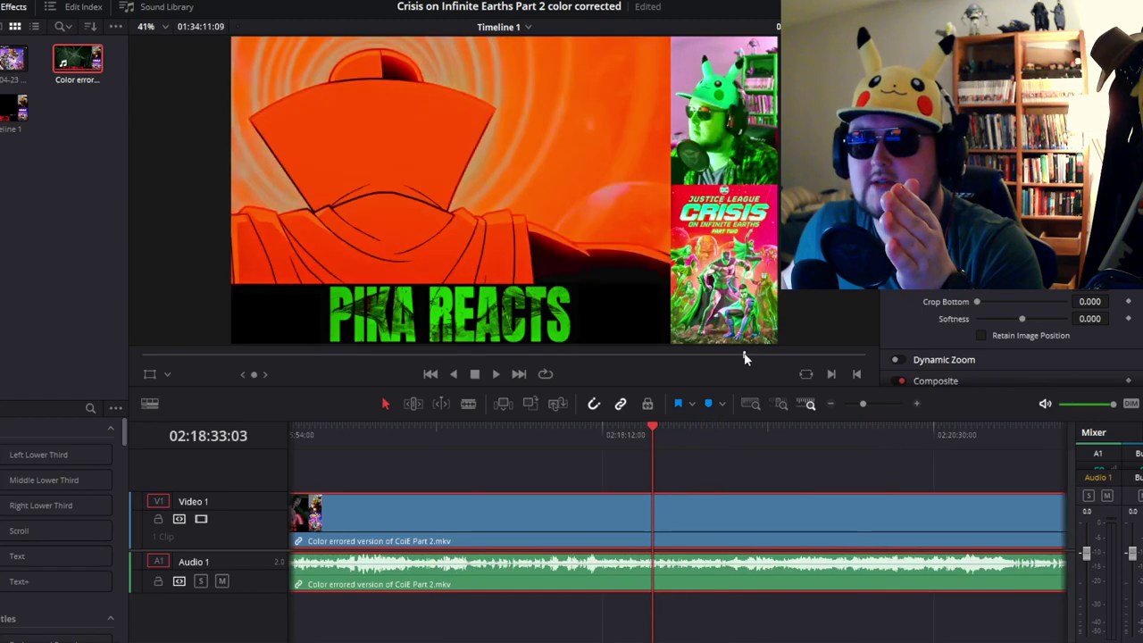
pyautogui.click(747, 357)
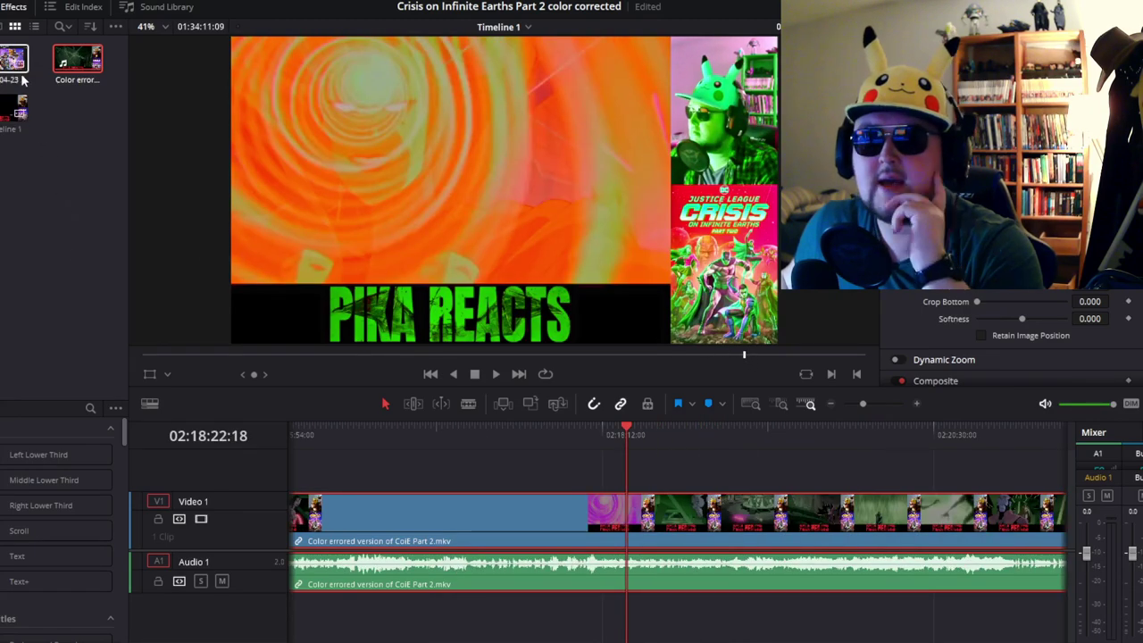
# - Place a second copy of Color errored version of CoIE Part 2.mkv on the track above Video 1, aligned with the original clip's start
pyautogui.doubleClick(83, 67)
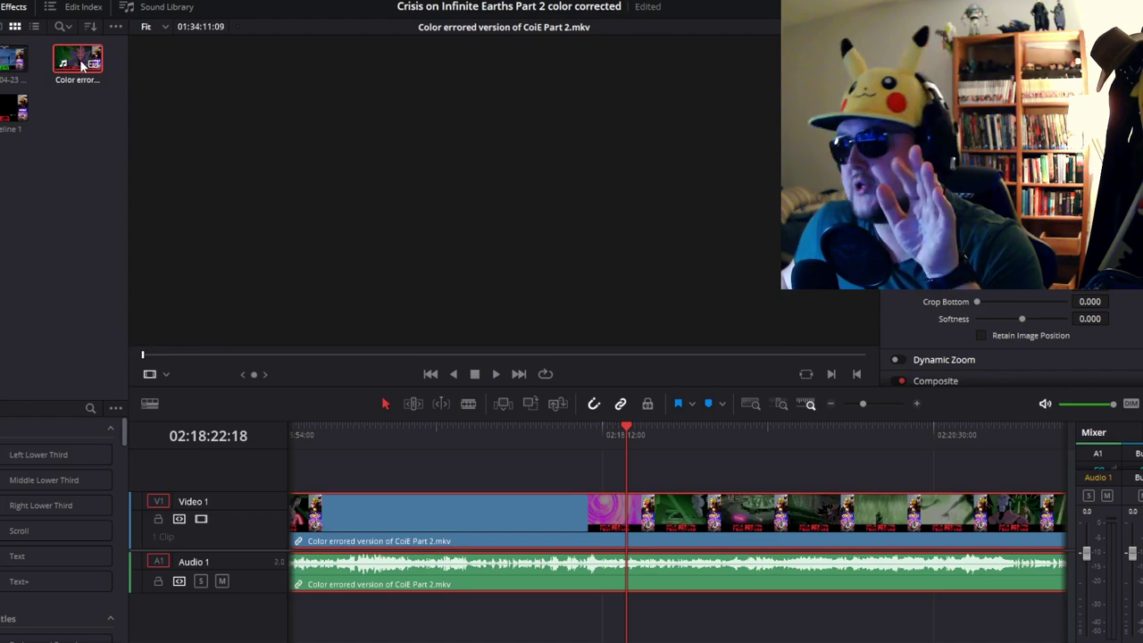
pyautogui.moveTo(82, 67); pyautogui.dragTo(401, 473)
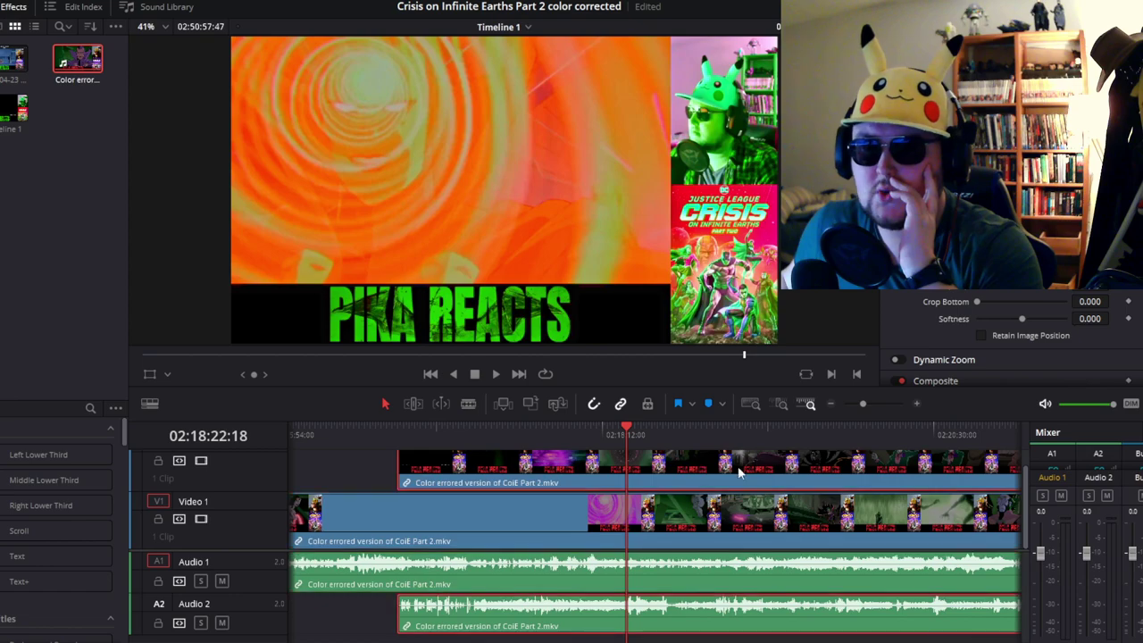
pyautogui.moveTo(692, 466); pyautogui.dragTo(585, 466)
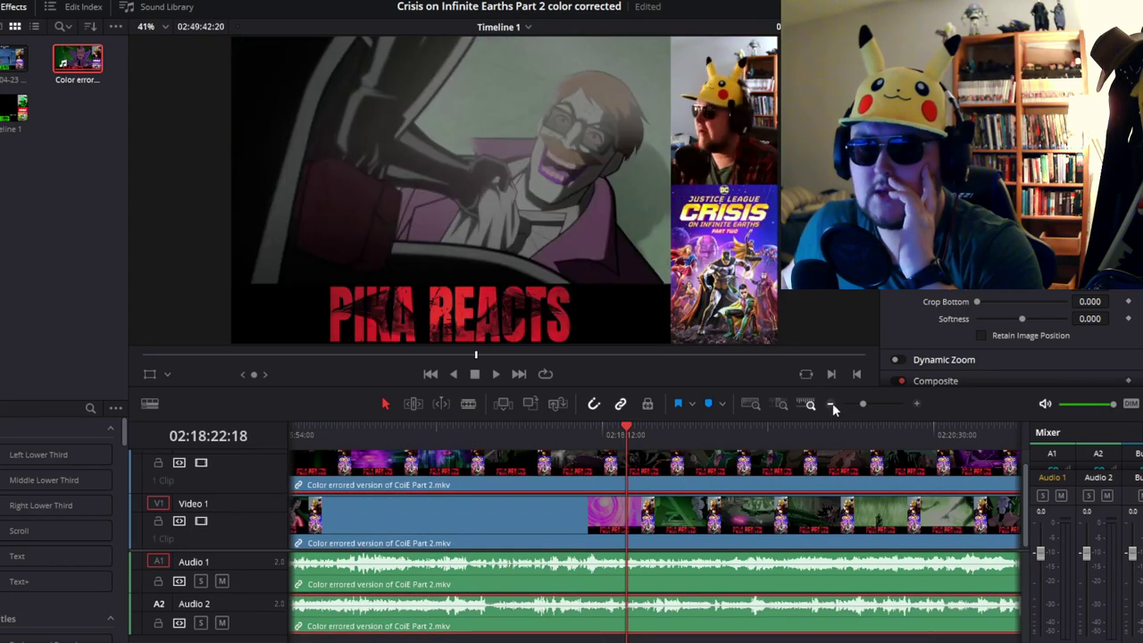
pyautogui.click(831, 404)
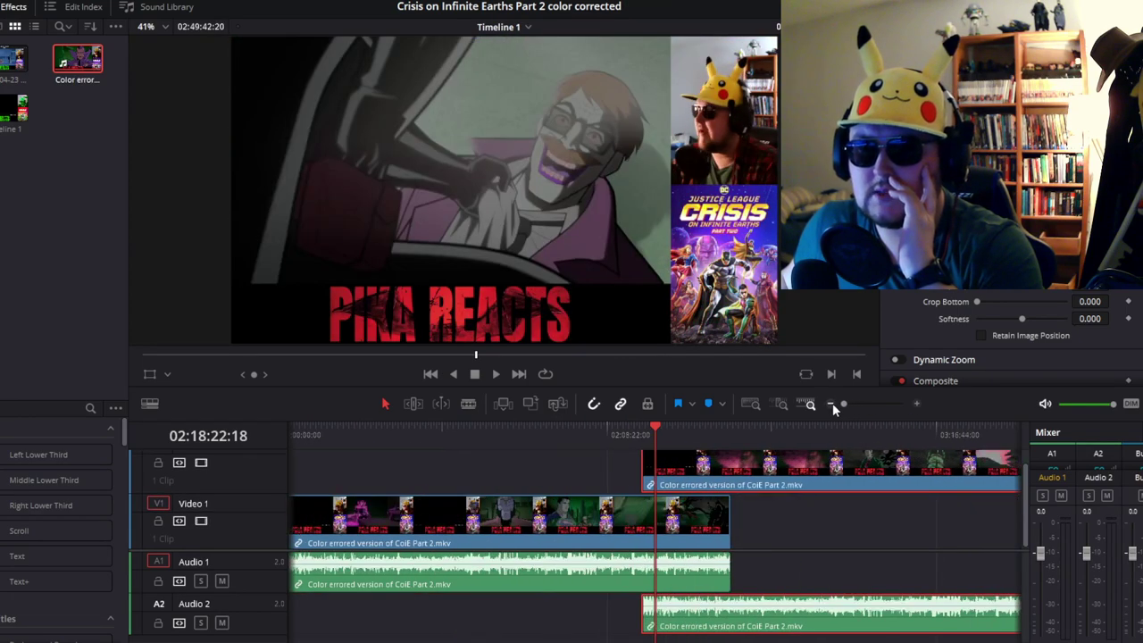
pyautogui.moveTo(884, 471); pyautogui.dragTo(514, 483)
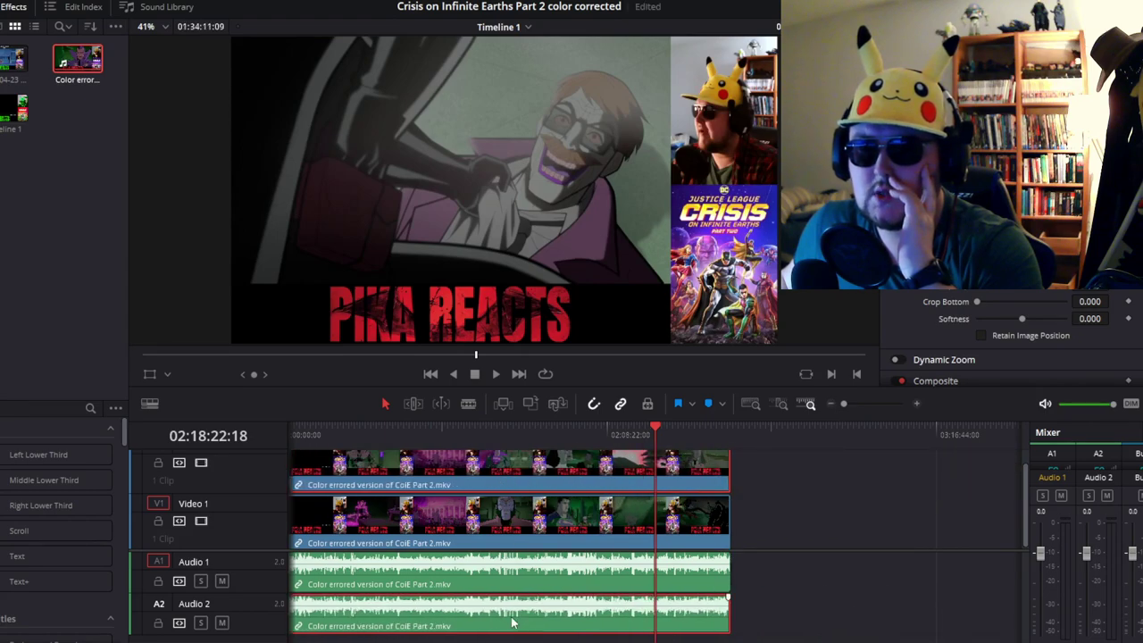
# - Examine the uncorrected upper copy's movie, webcam and poster colours at many points from 01:07:07:21 to 02:17:21:01
pyautogui.click(452, 428)
pyautogui.moveTo(311, 432); pyautogui.dragTo(312, 441)
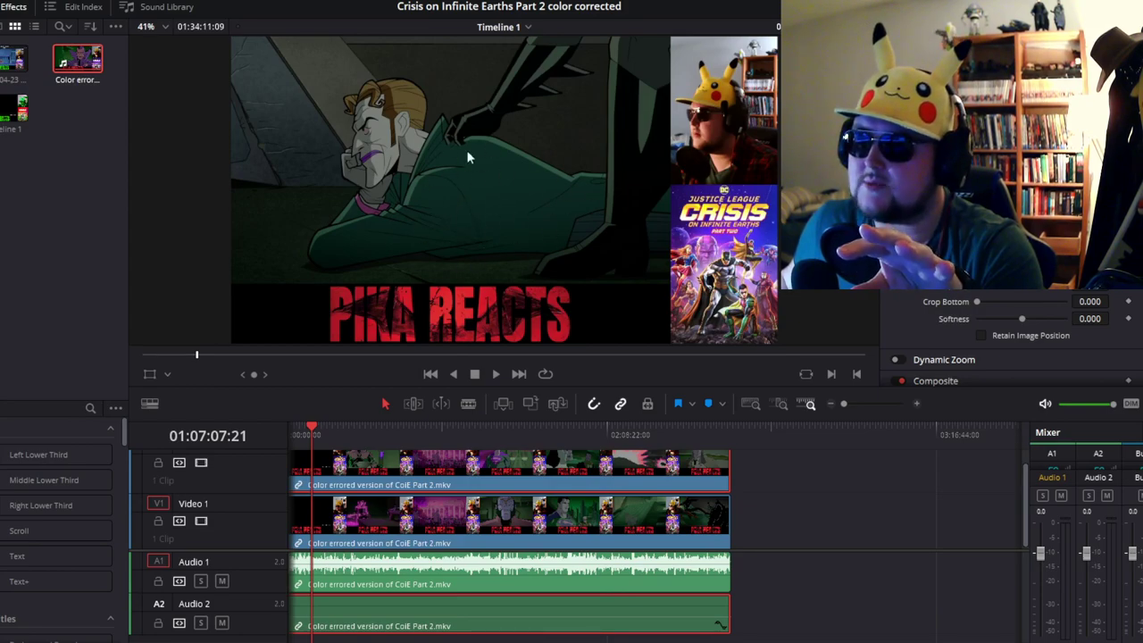
pyautogui.click(321, 446)
pyautogui.moveTo(323, 449); pyautogui.dragTo(436, 455)
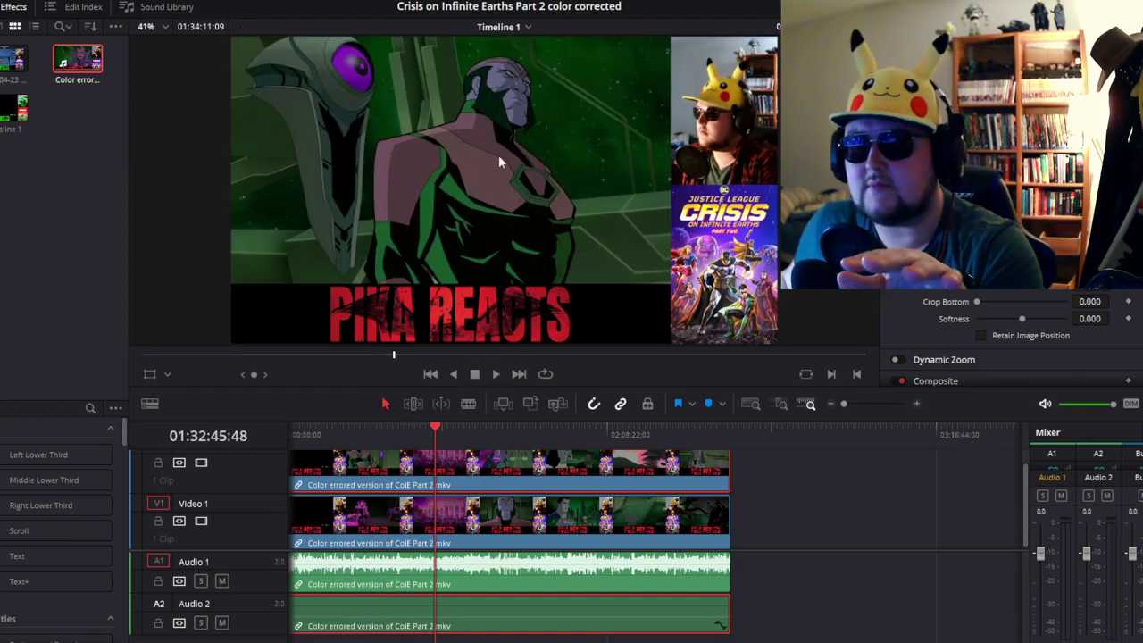
pyautogui.click(450, 434)
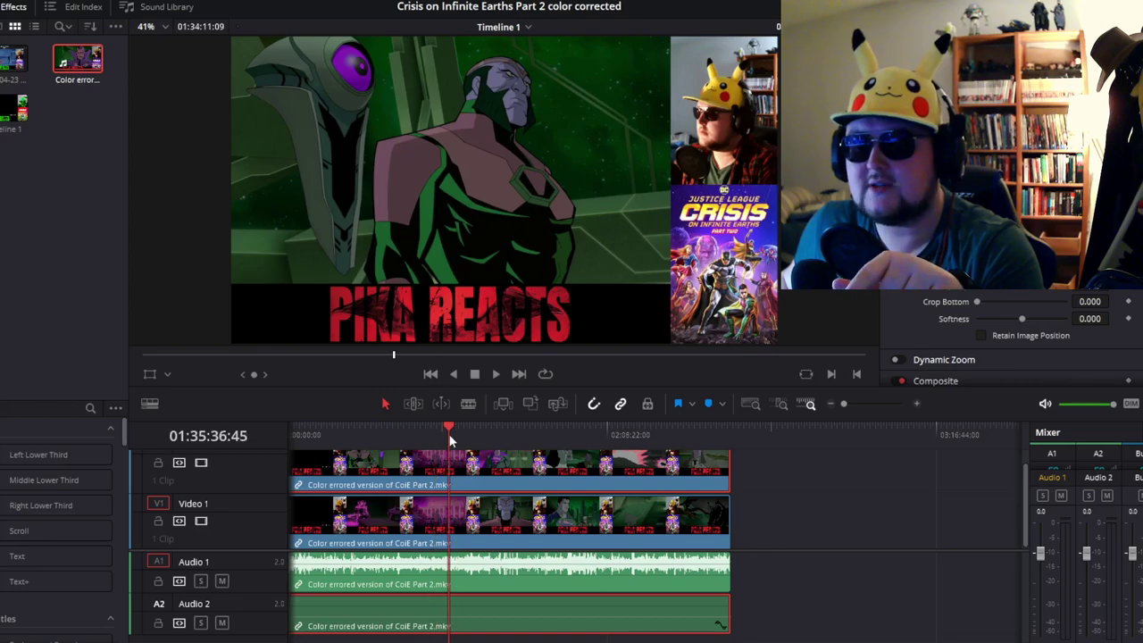
pyautogui.click(467, 432)
pyautogui.click(477, 432)
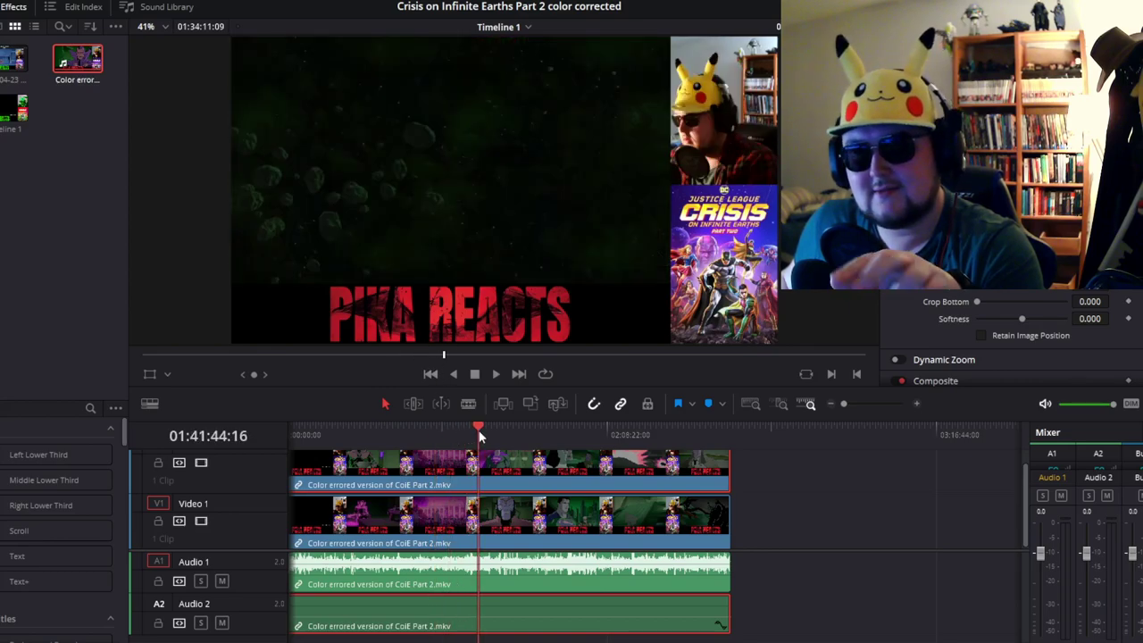
pyautogui.click(492, 432)
pyautogui.click(507, 434)
pyautogui.click(521, 434)
pyautogui.click(535, 437)
pyautogui.click(557, 435)
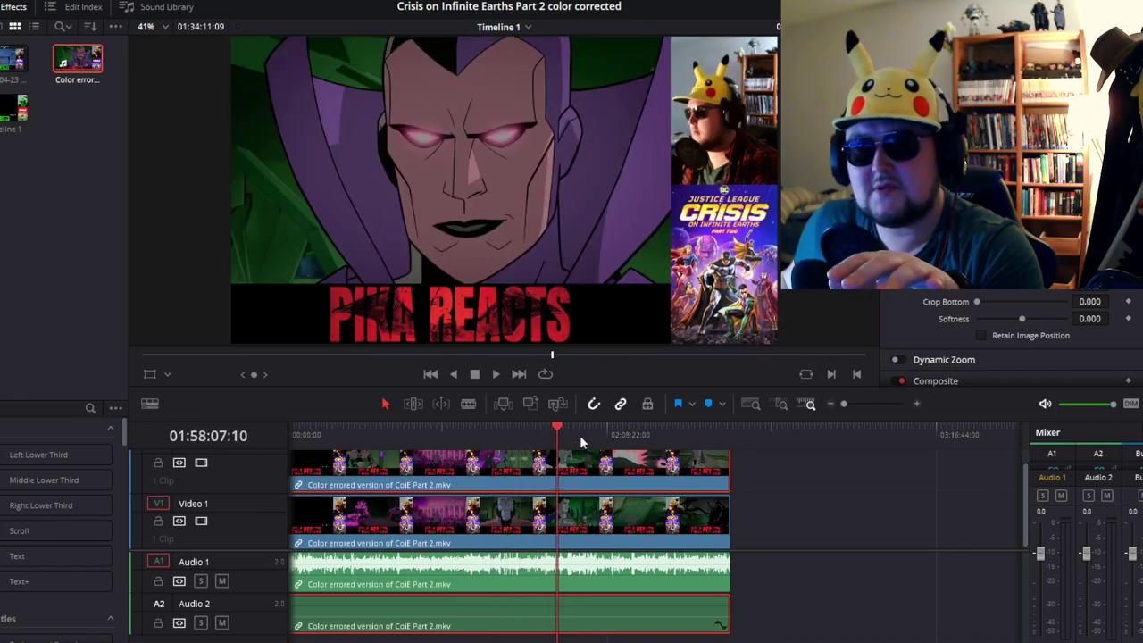
pyautogui.click(585, 438)
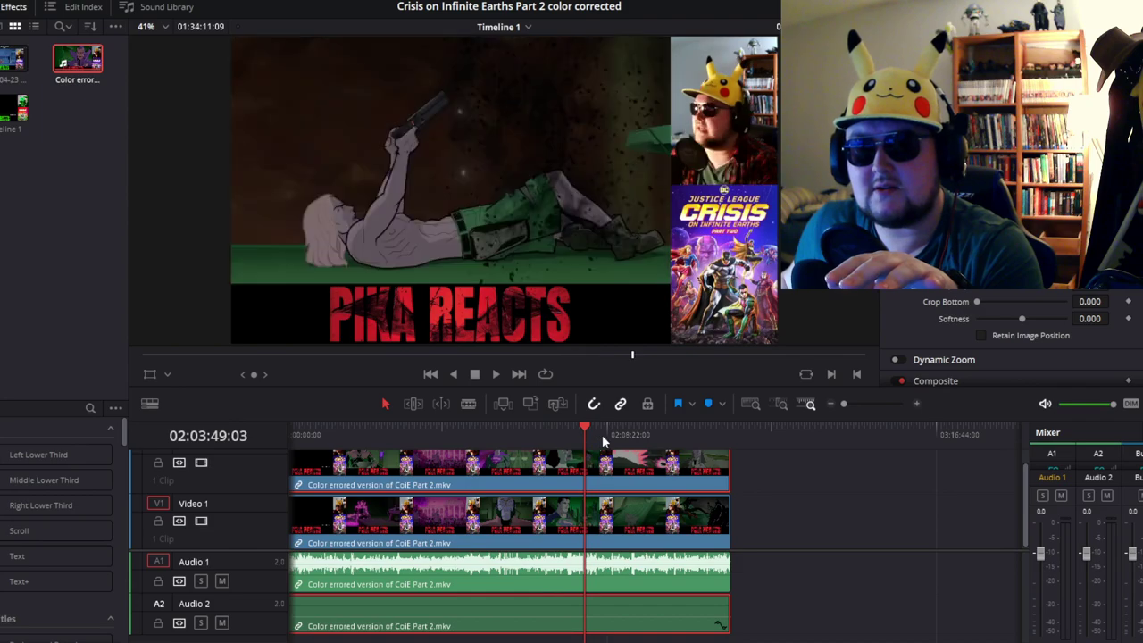
pyautogui.click(602, 438)
pyautogui.click(615, 438)
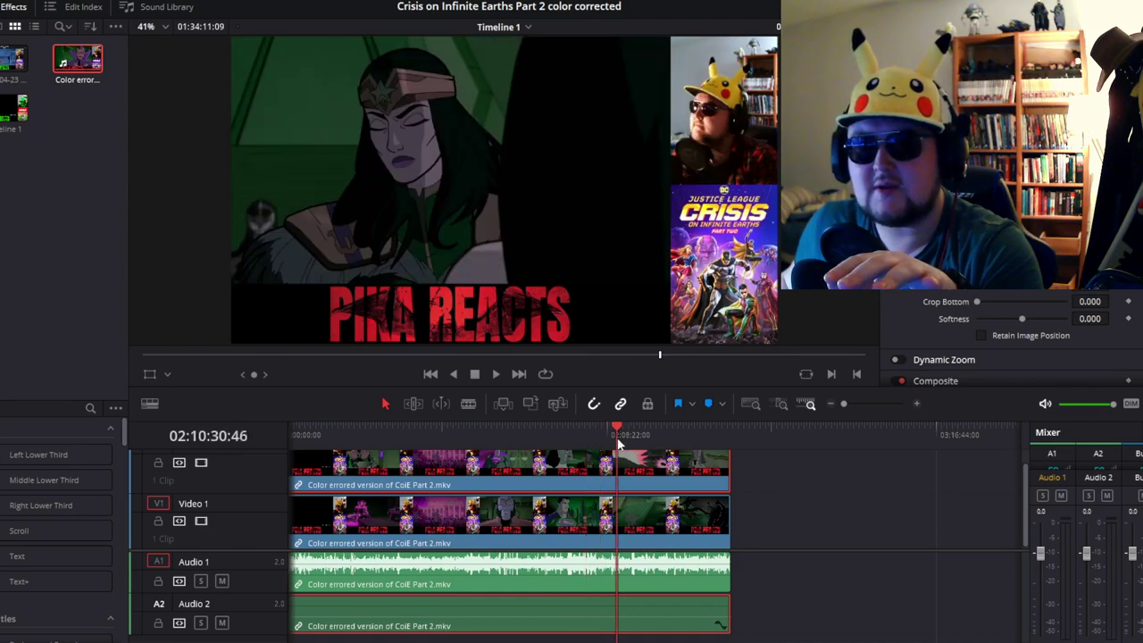
pyautogui.click(625, 437)
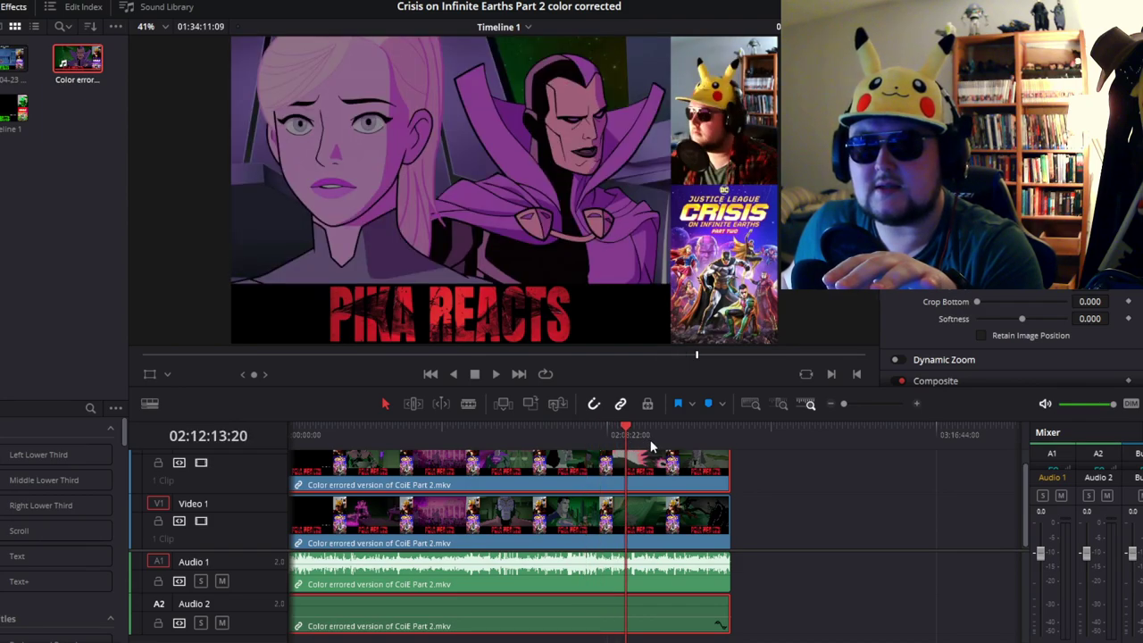
pyautogui.click(650, 439)
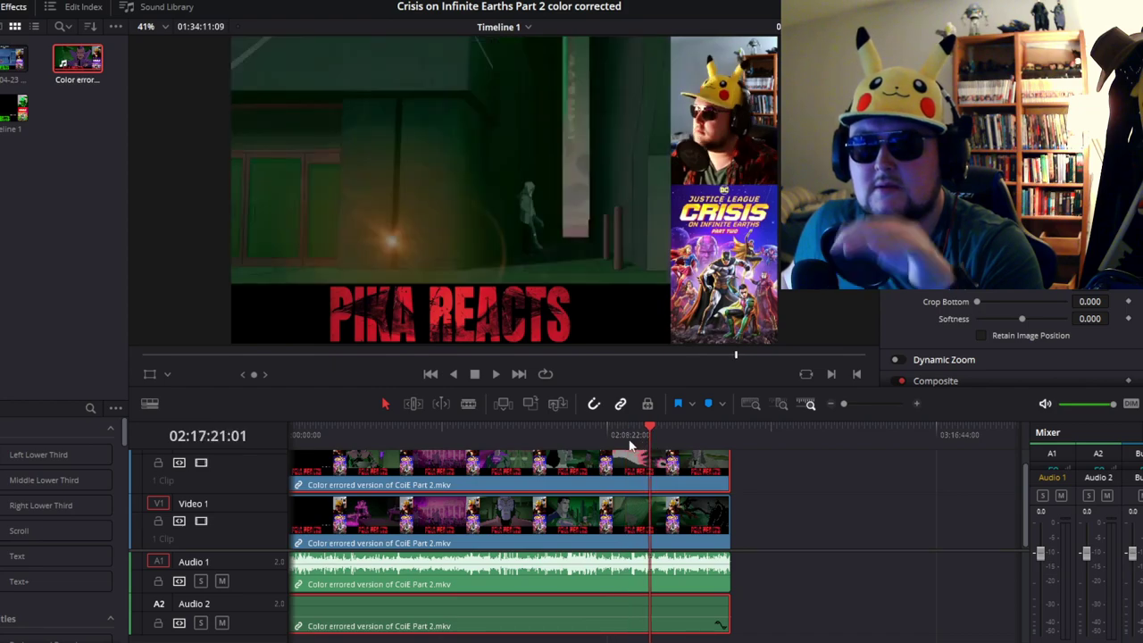
# - Go back through the upper copy to 01:06:58:48 and review its colours again up to 01:34:02:44
pyautogui.click(615, 438)
pyautogui.click(606, 437)
pyautogui.click(519, 437)
pyautogui.click(470, 438)
pyautogui.click(396, 437)
pyautogui.click(362, 438)
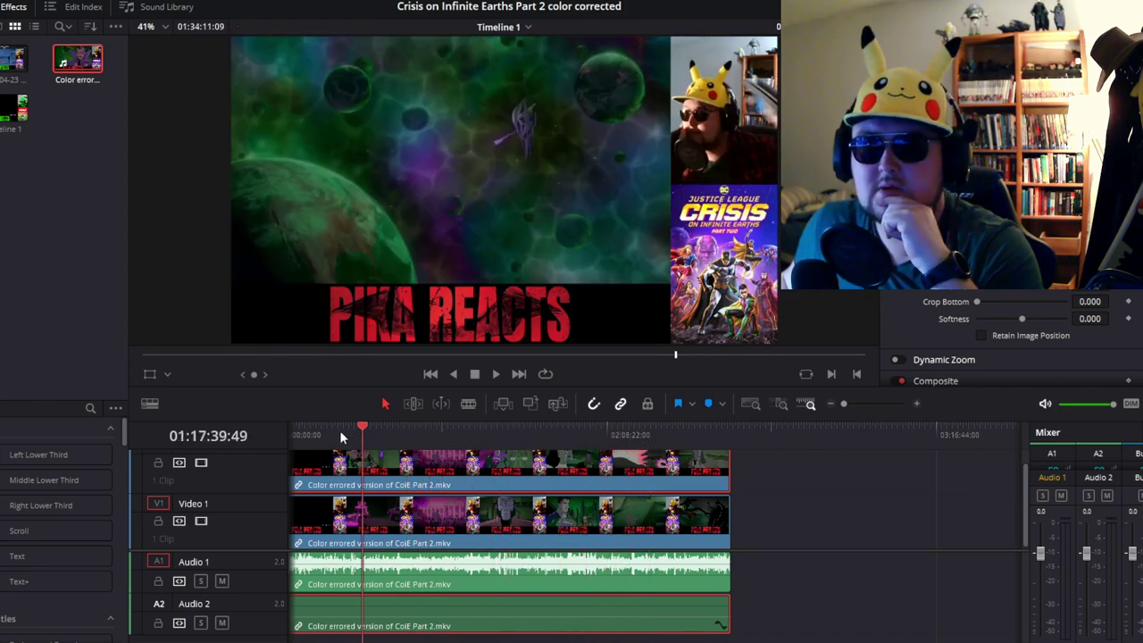
pyautogui.click(315, 437)
pyautogui.click(314, 438)
pyautogui.click(312, 438)
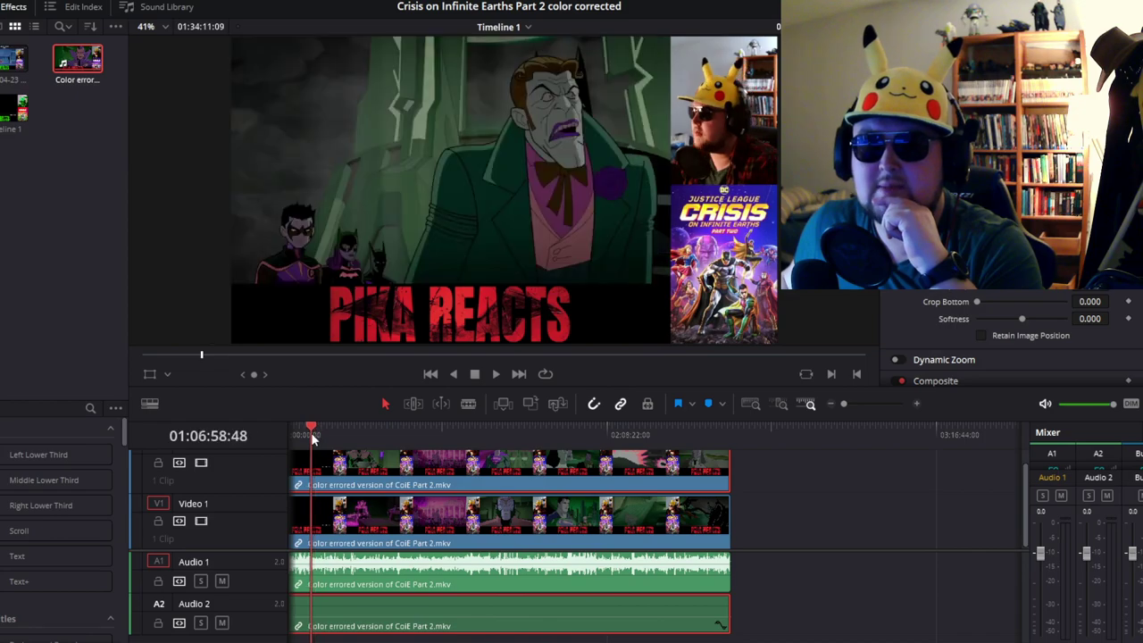
pyautogui.moveTo(311, 438); pyautogui.dragTo(429, 439)
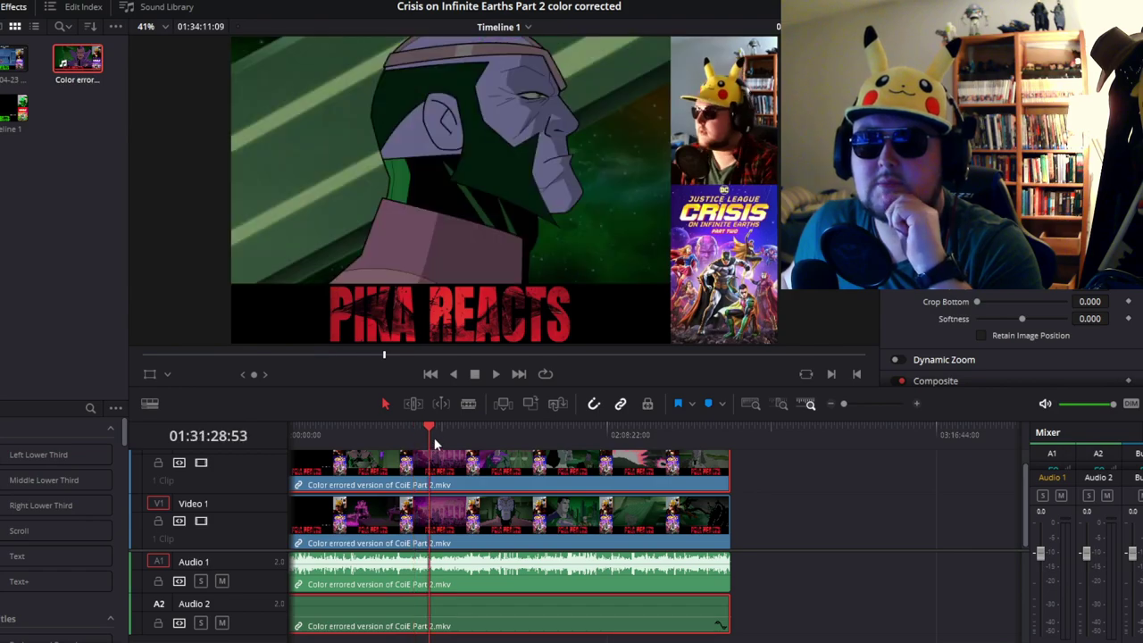
pyautogui.click(441, 435)
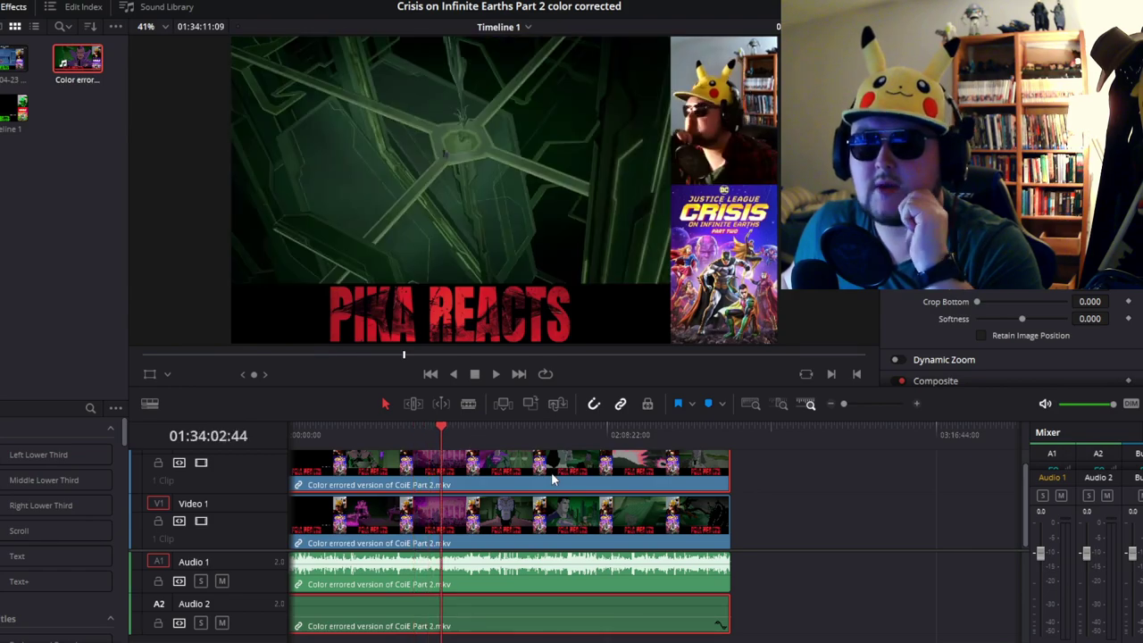
# - Crop the upper copy from its left side to reveal the corrected movie picture beneath, working at 01:34:02:44 and 01:16:31:27
pyautogui.scroll(-1, 984, 336)
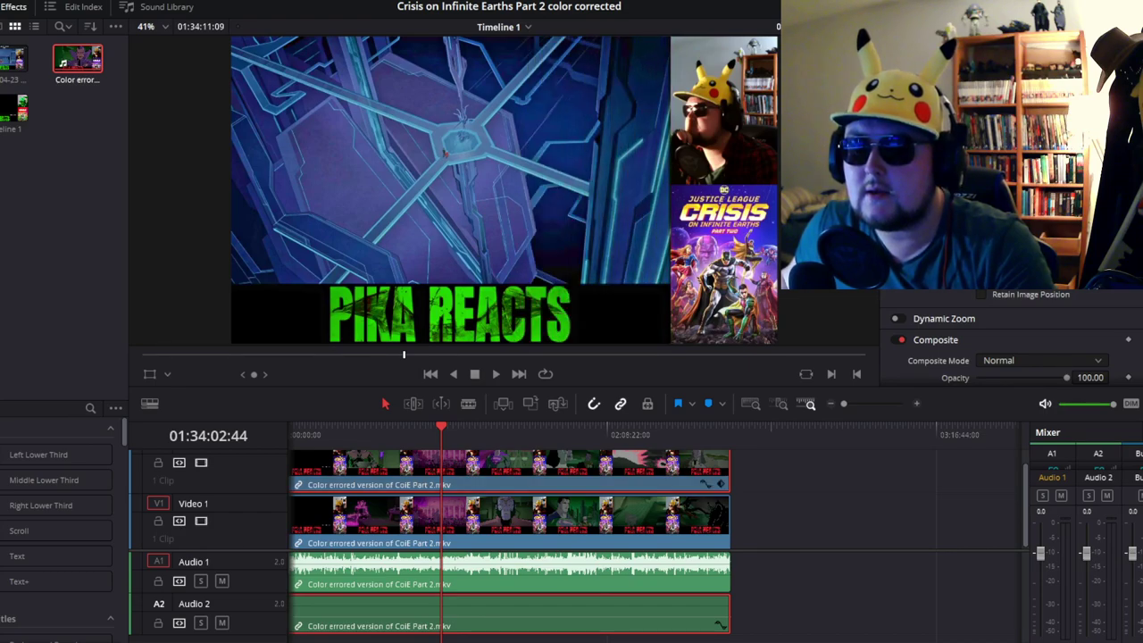
pyautogui.moveTo(305, 442); pyautogui.dragTo(367, 432)
pyautogui.press('Home')
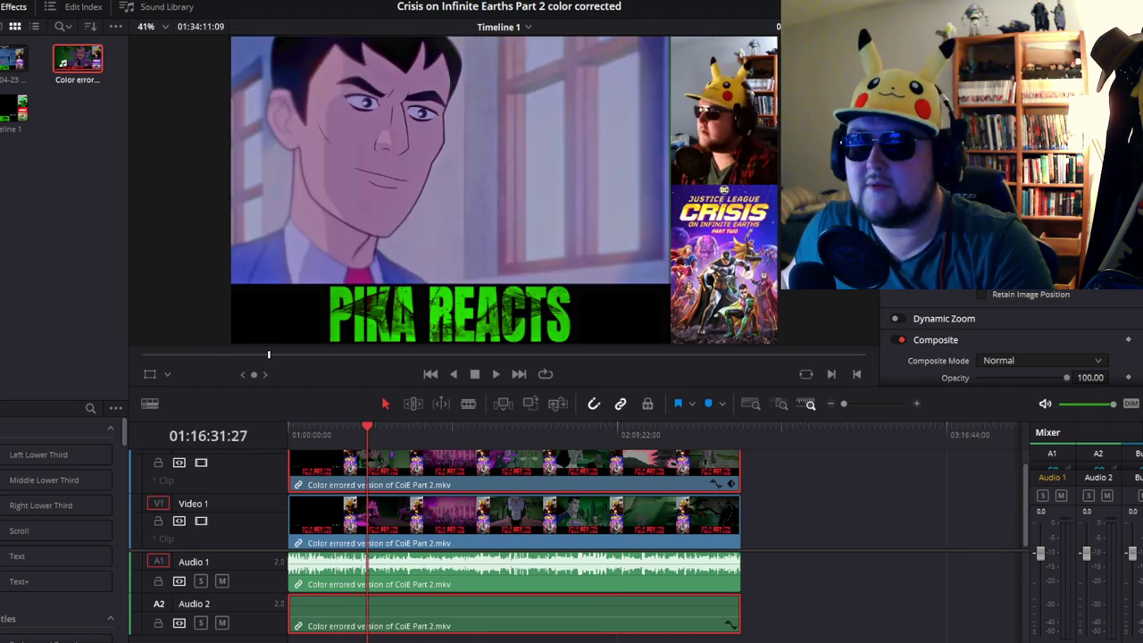
pyautogui.scroll(1, 1009, 348)
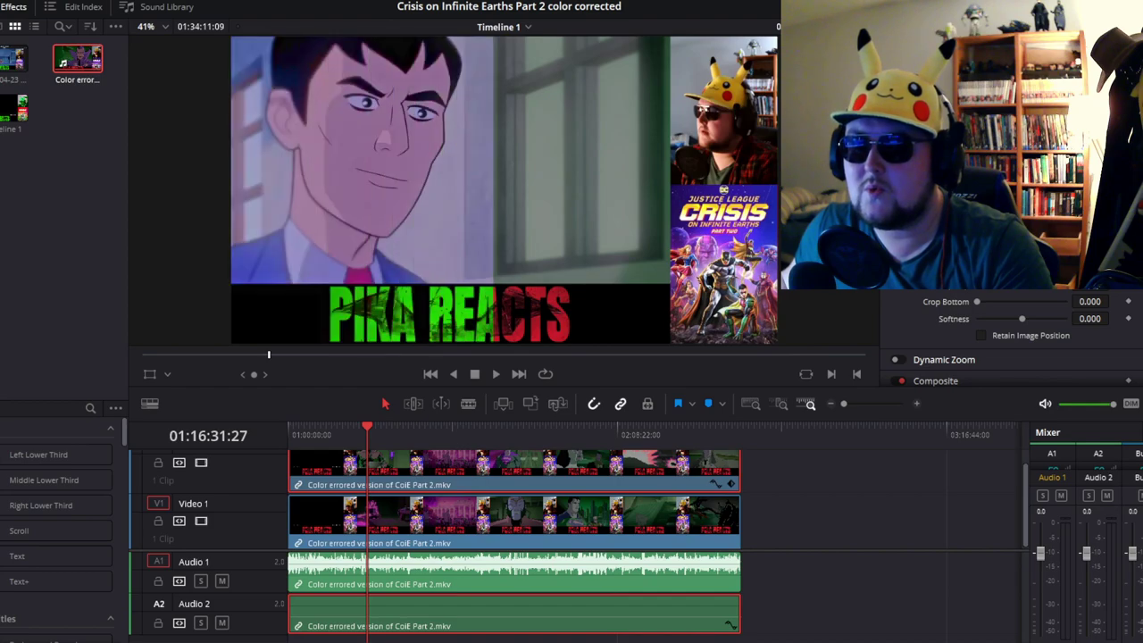
# - Check how the layered clips look at several points between 01:50:17:05 and 02:21:28:53
pyautogui.click(513, 437)
pyautogui.moveTo(513, 443); pyautogui.dragTo(530, 443)
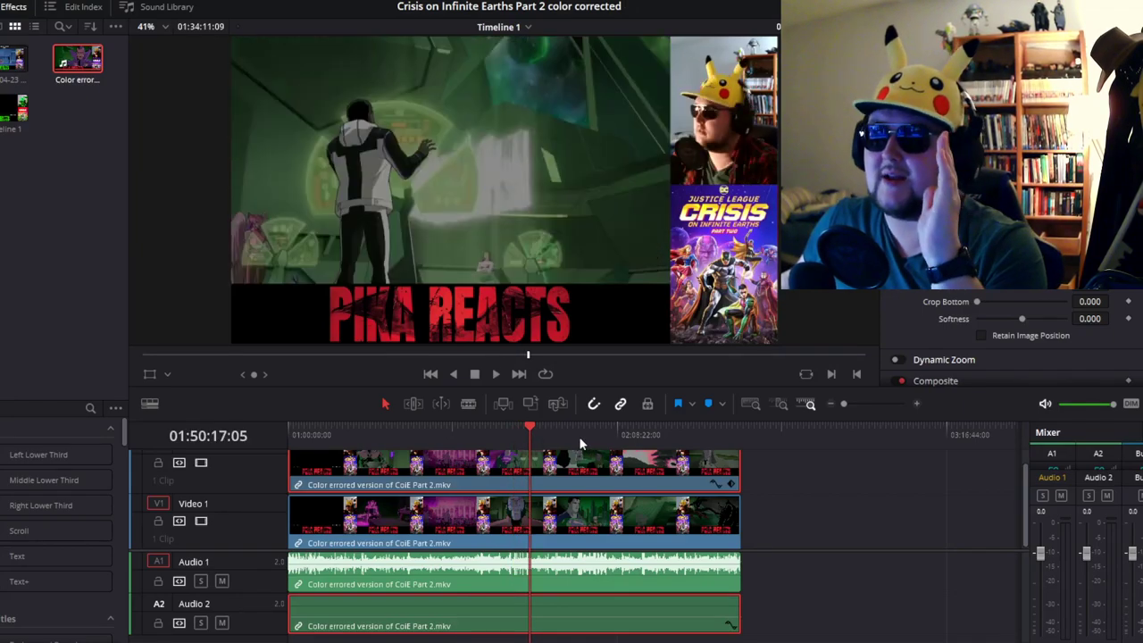
pyautogui.click(580, 444)
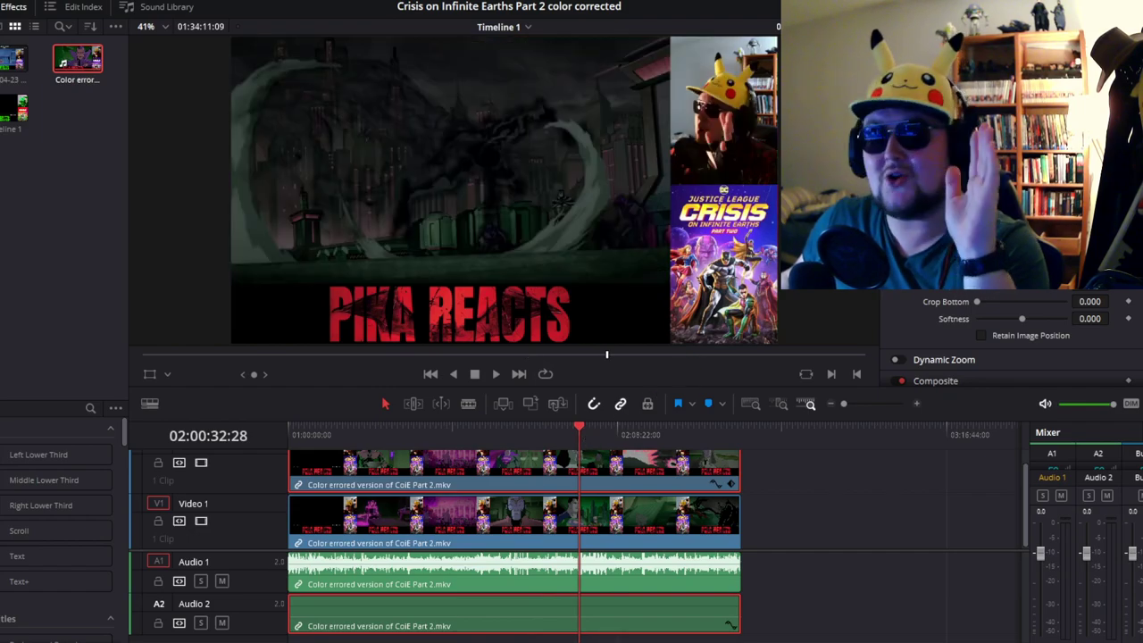
pyautogui.click(612, 435)
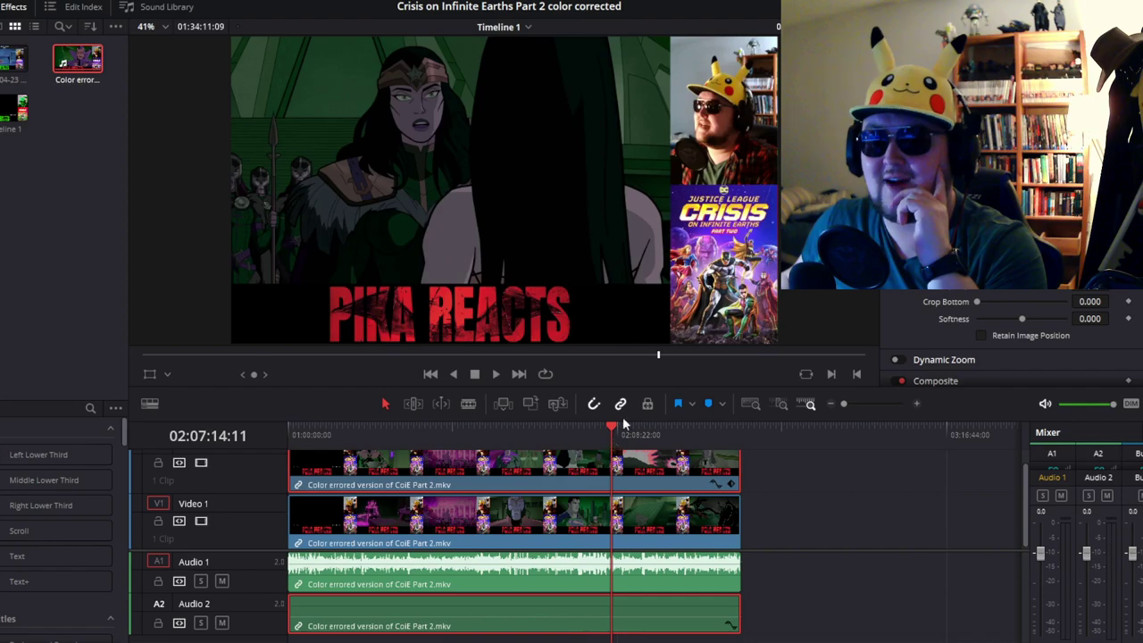
pyautogui.click(624, 433)
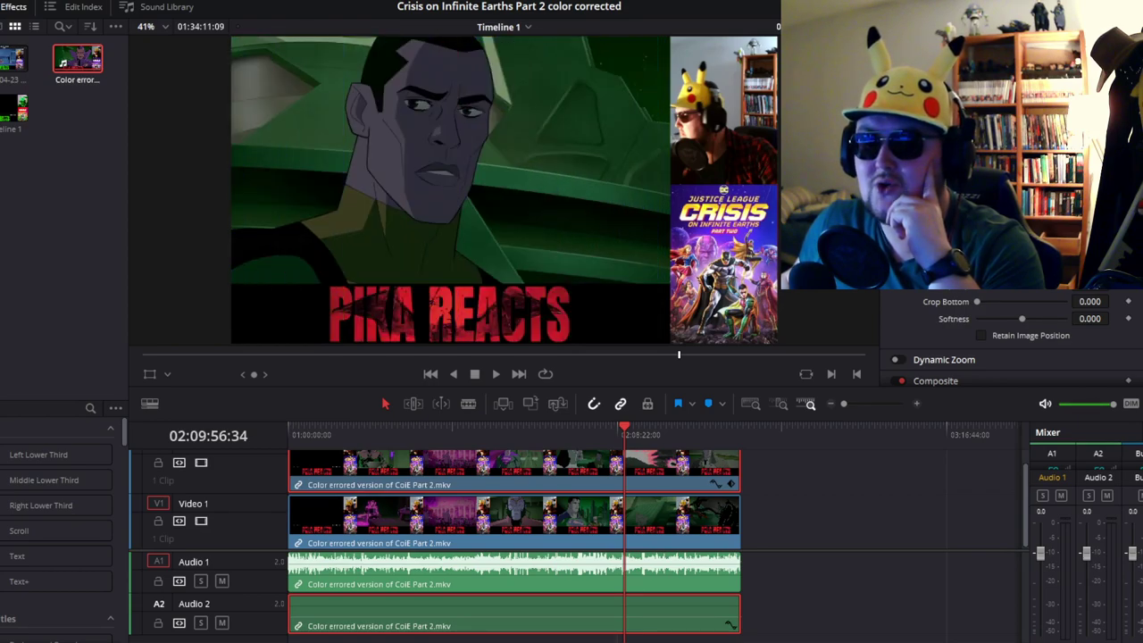
pyautogui.click(638, 436)
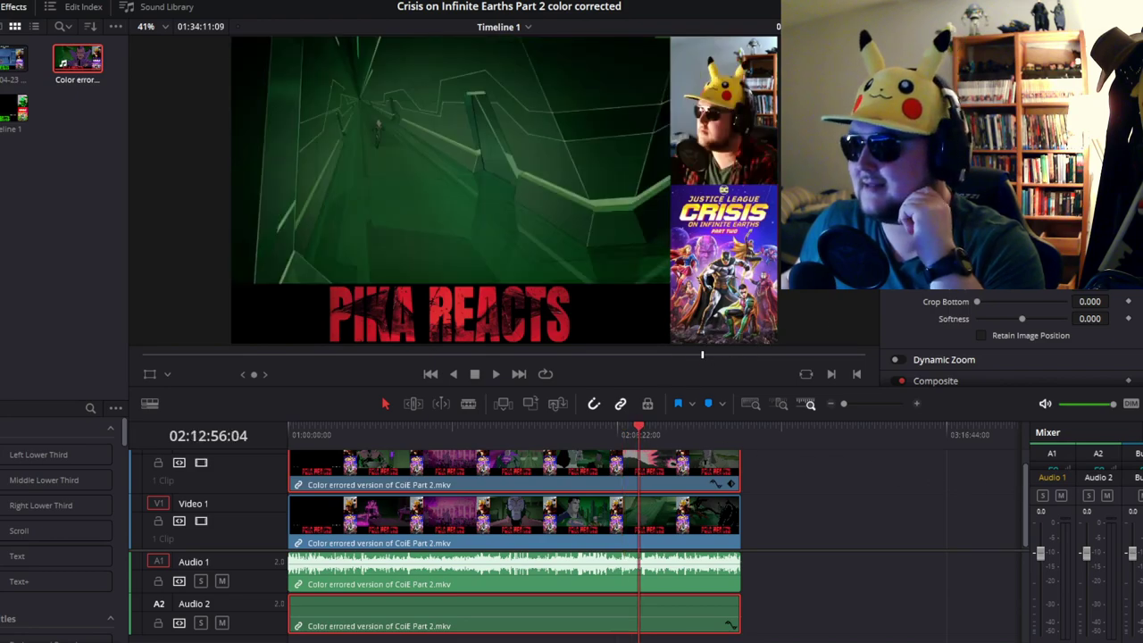
pyautogui.click(667, 440)
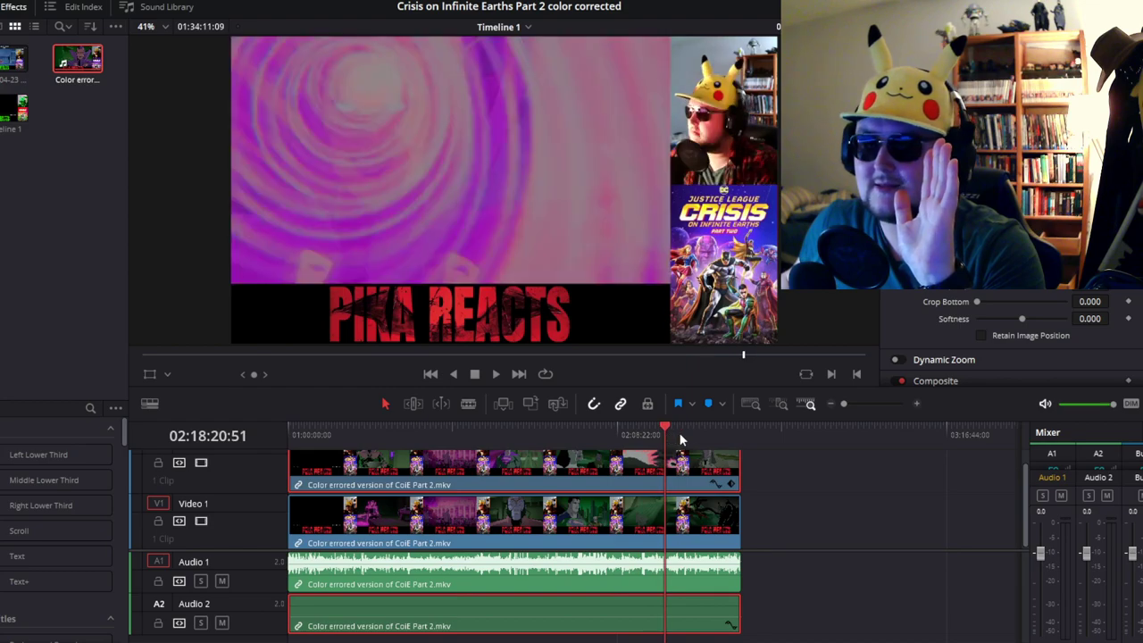
pyautogui.click(682, 437)
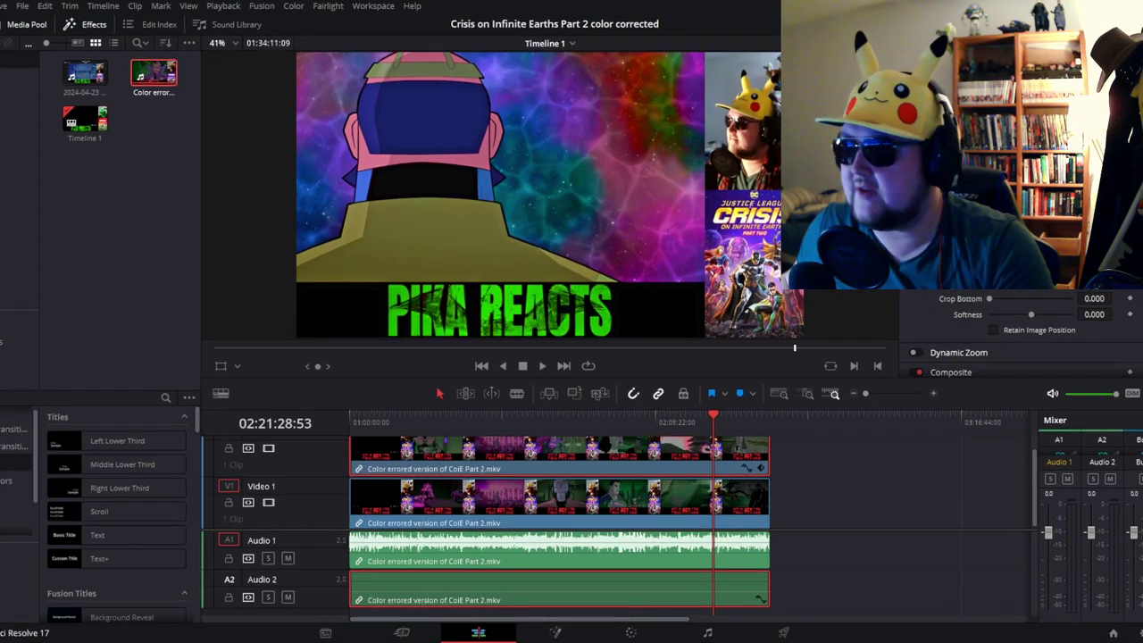
# - Name the render output file "Crisis on Infinite Earths Part 2 Colors Corrected" and choose its save location
pyautogui.click(783, 632)
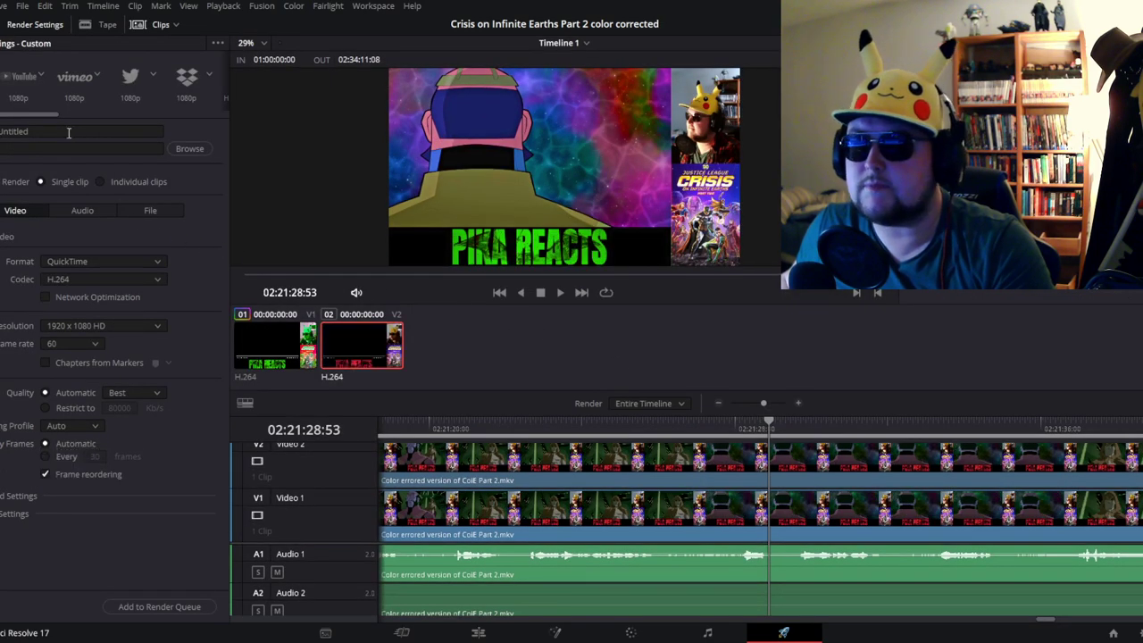
pyautogui.write('C')
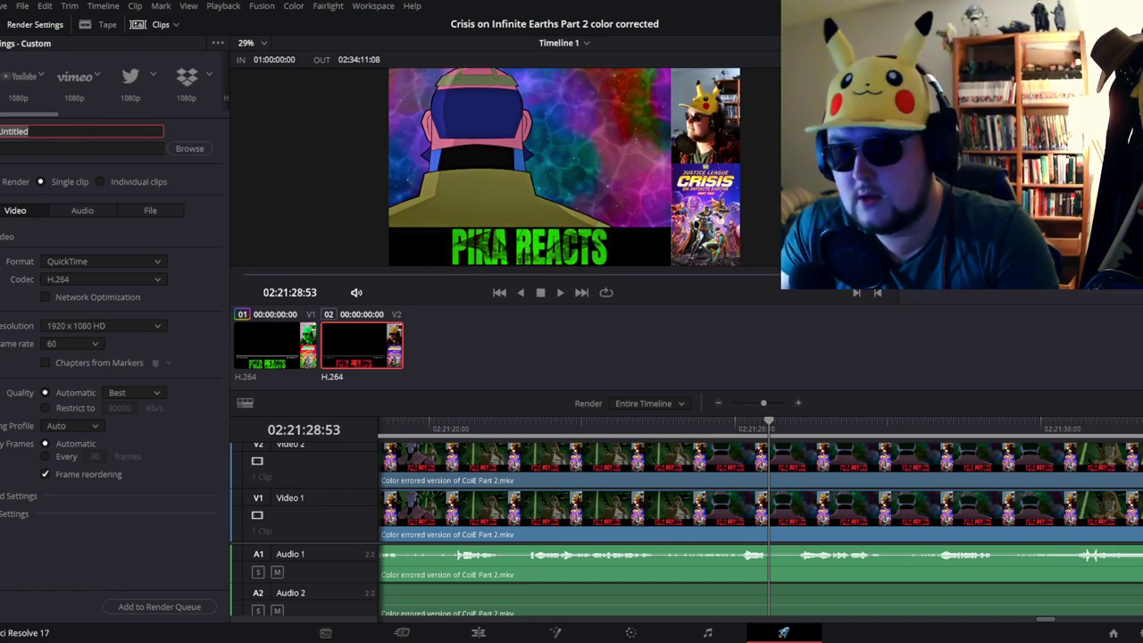
pyautogui.write('ris')
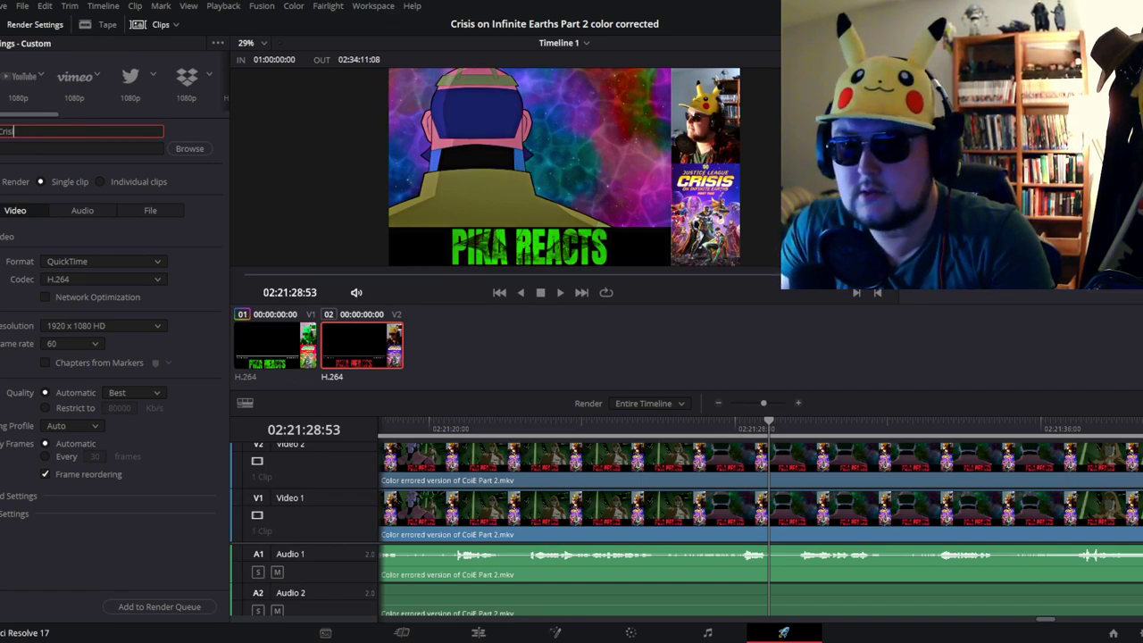
pyautogui.write('is on Infini')
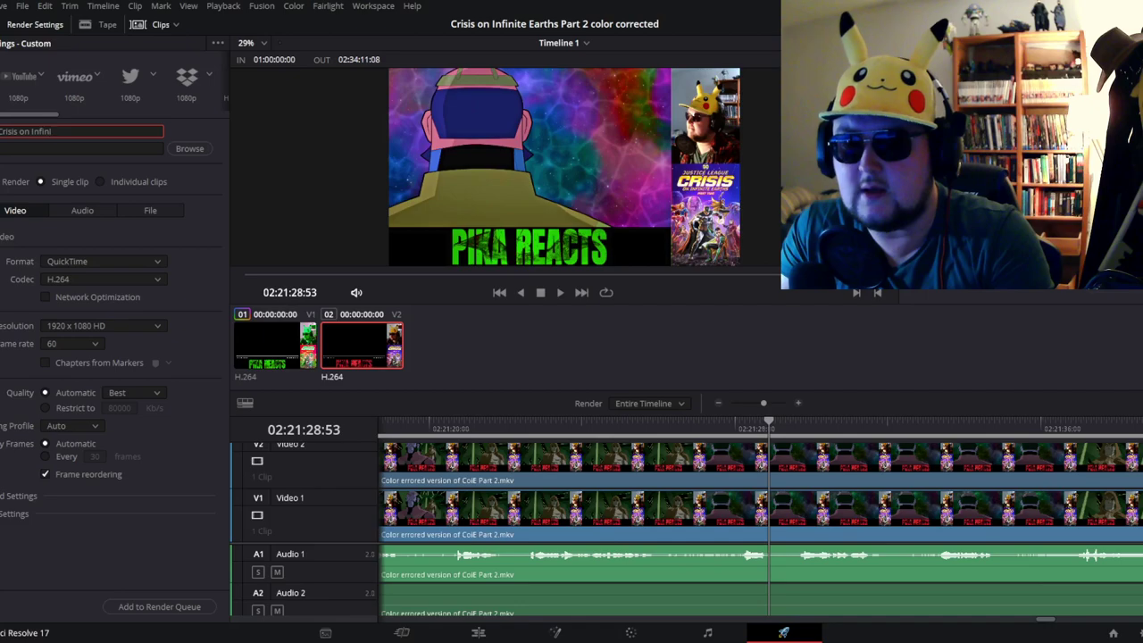
pyautogui.write('te Ear')
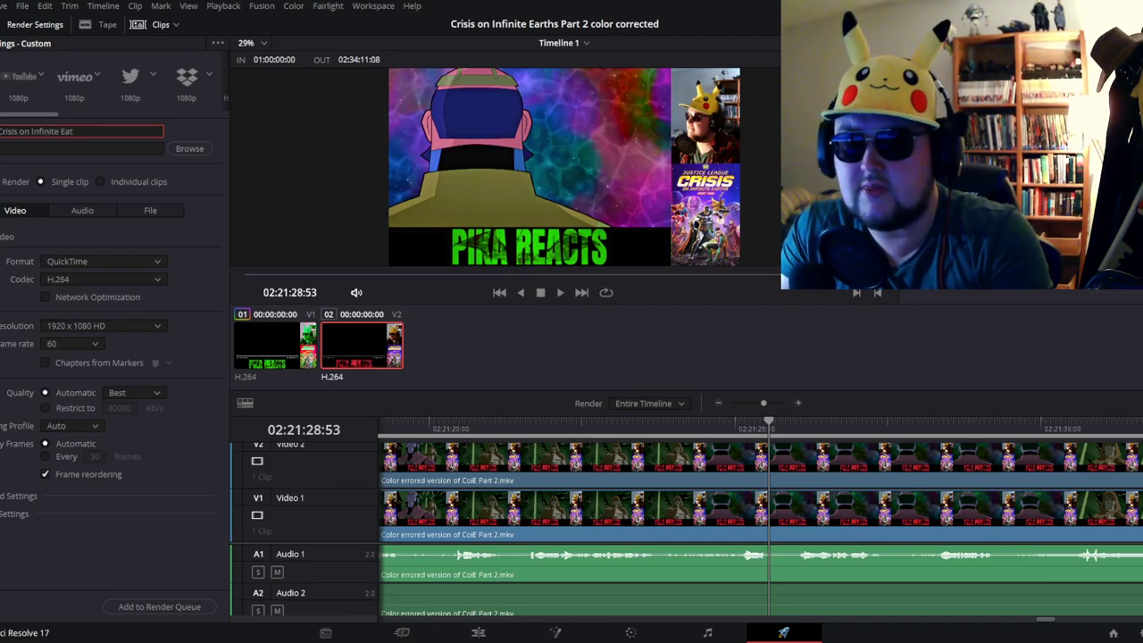
pyautogui.write('ths')
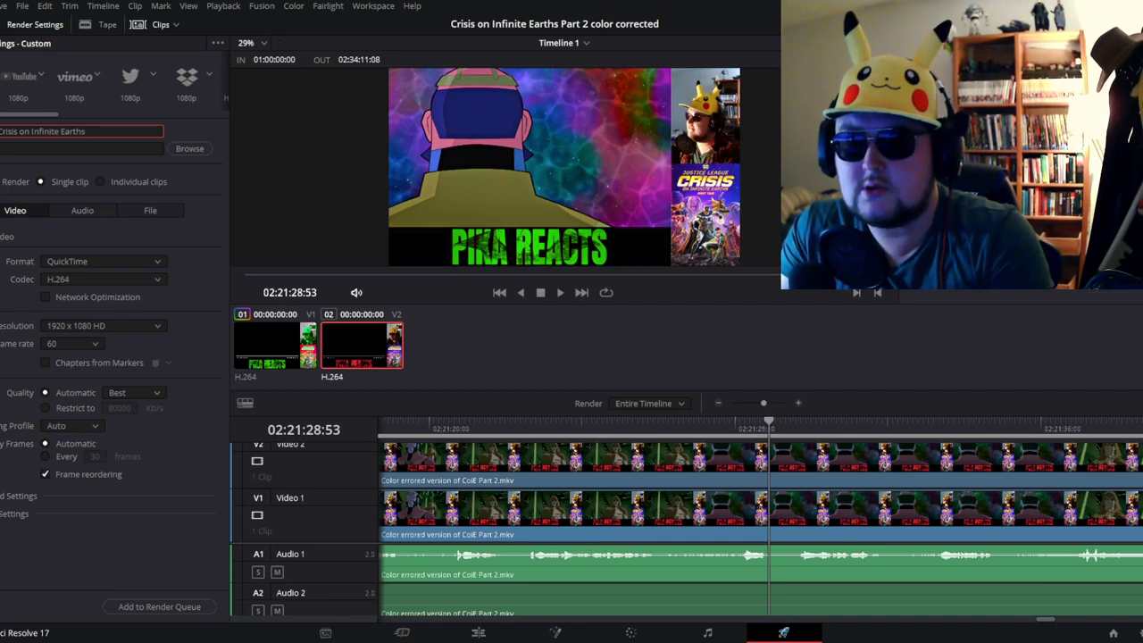
pyautogui.write(' Part')
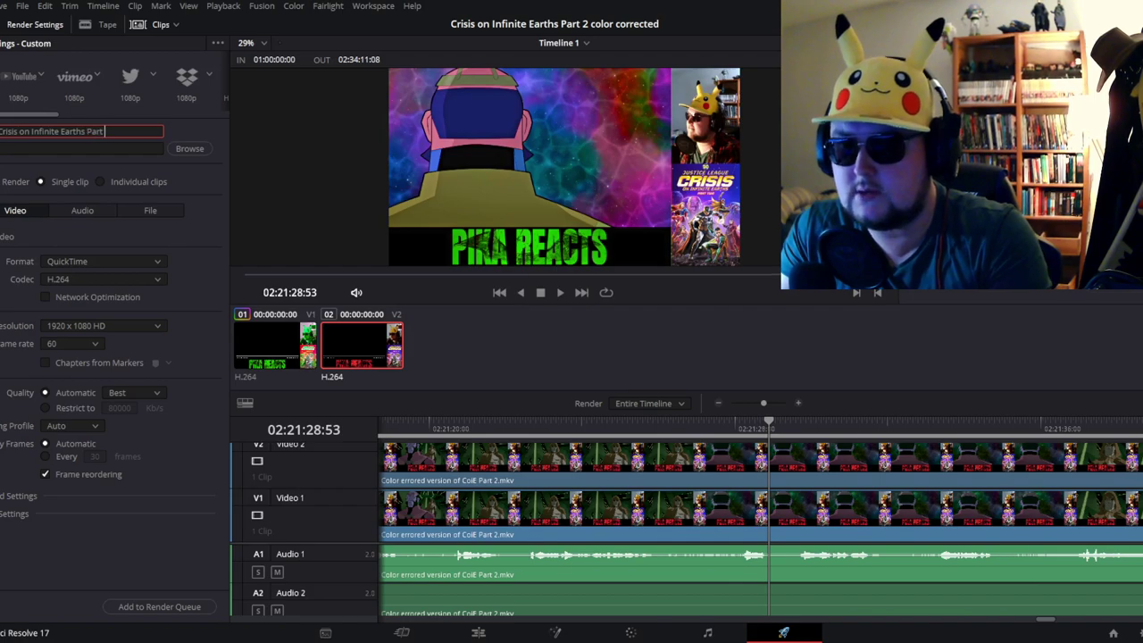
pyautogui.write(' 2 Color')
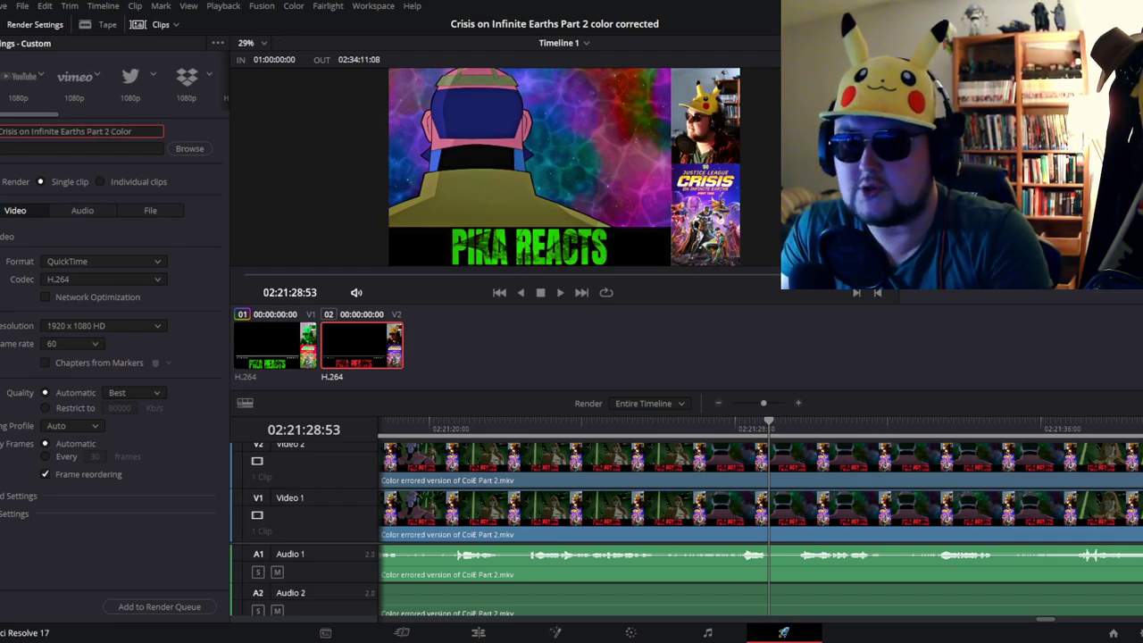
pyautogui.write('s Corrected')
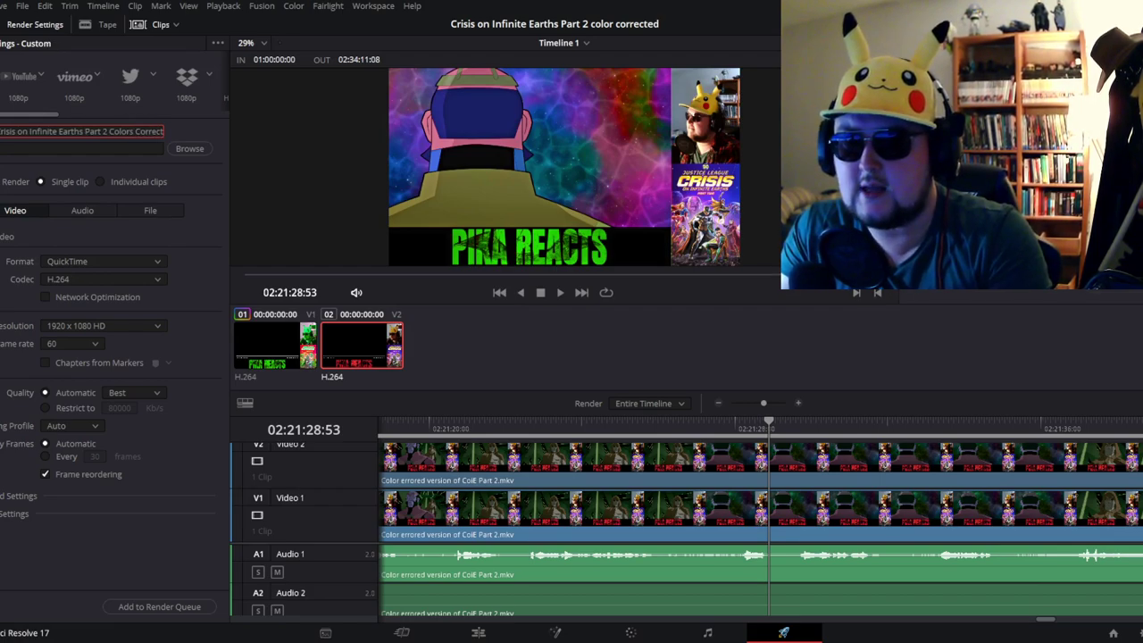
pyautogui.click(197, 149)
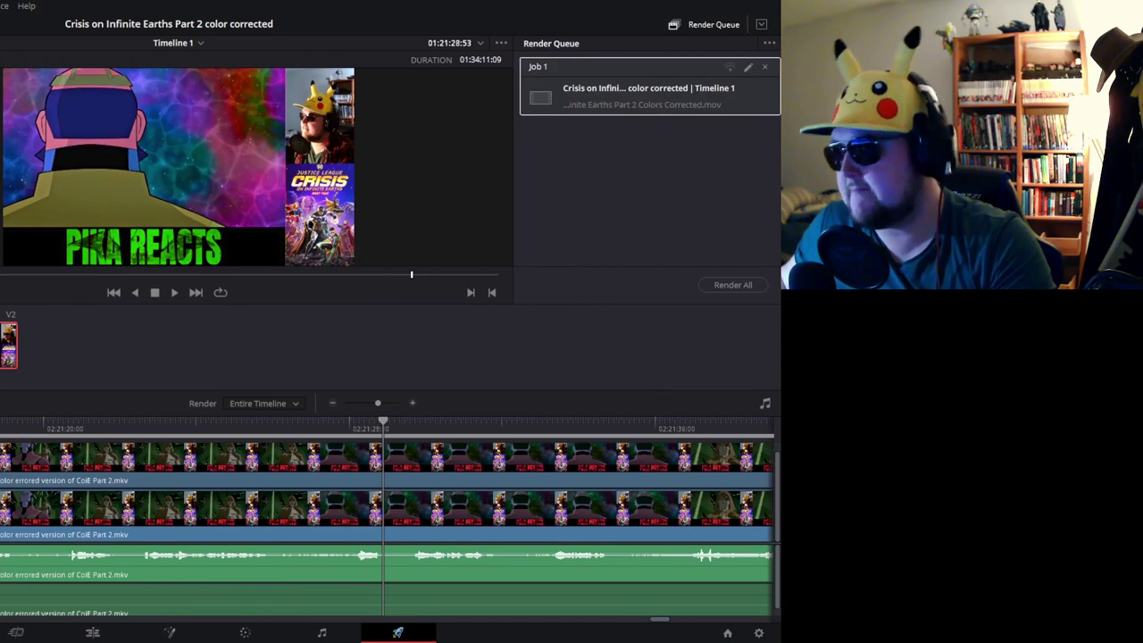
# - Queue the entire timeline as a render job and start rendering it
pyautogui.click(589, 156)
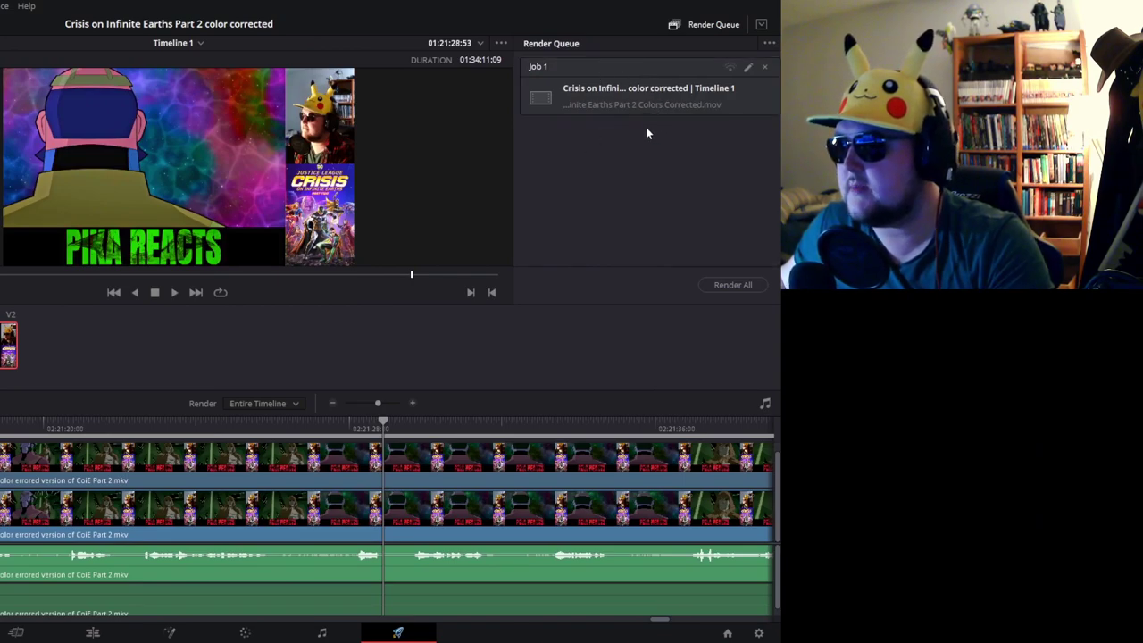
pyautogui.click(729, 286)
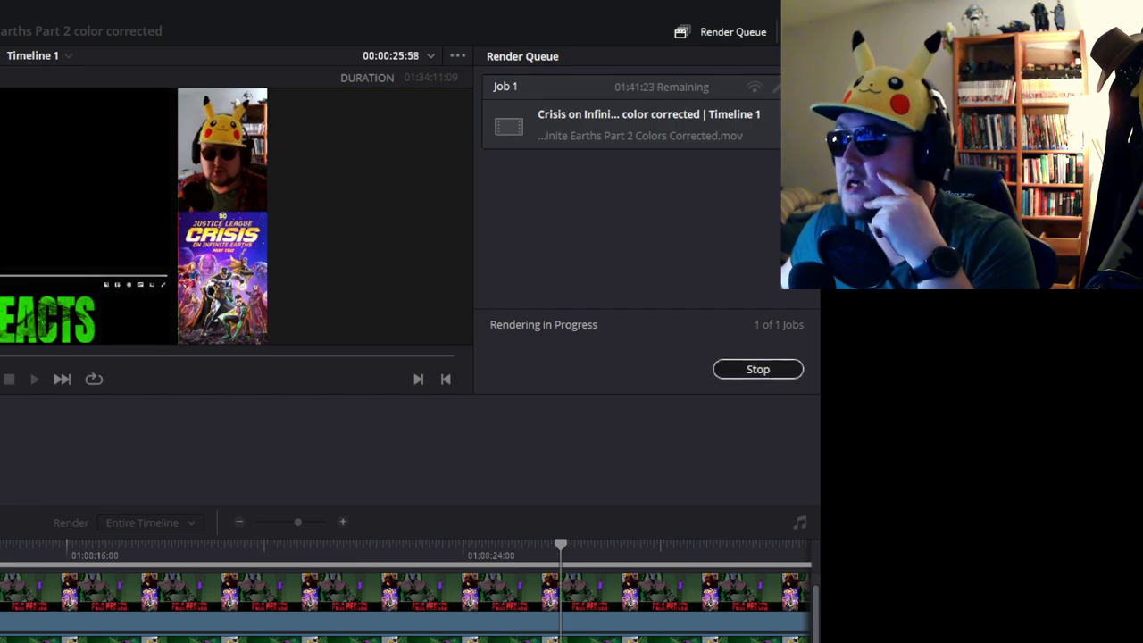
# - Stop the running render and remove its job from the render queue
pyautogui.click(761, 369)
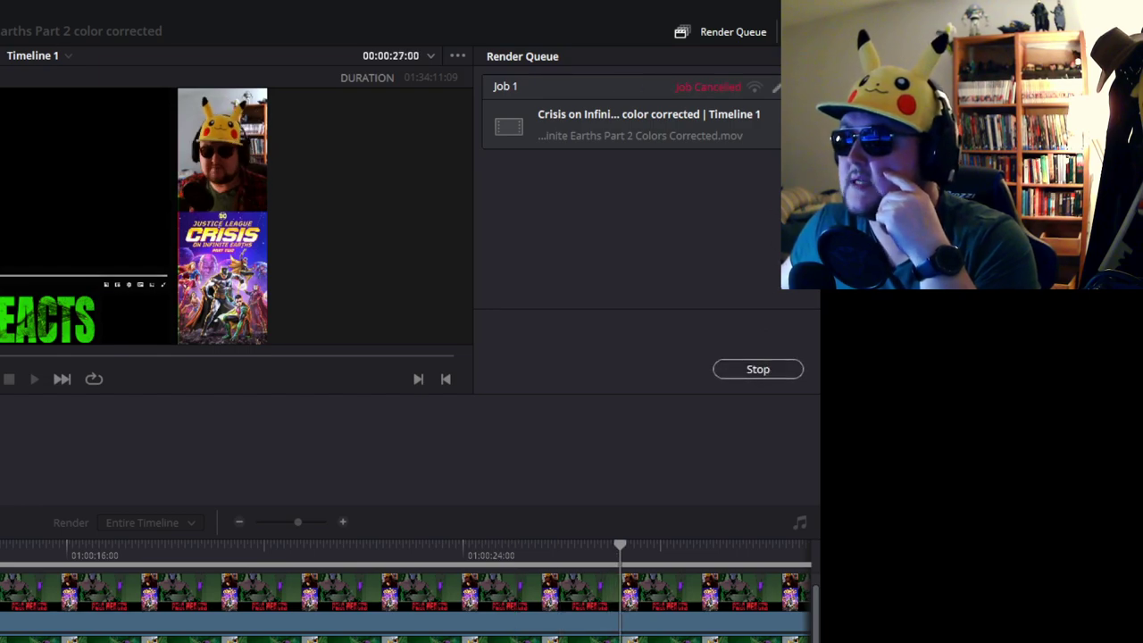
pyautogui.click(793, 87)
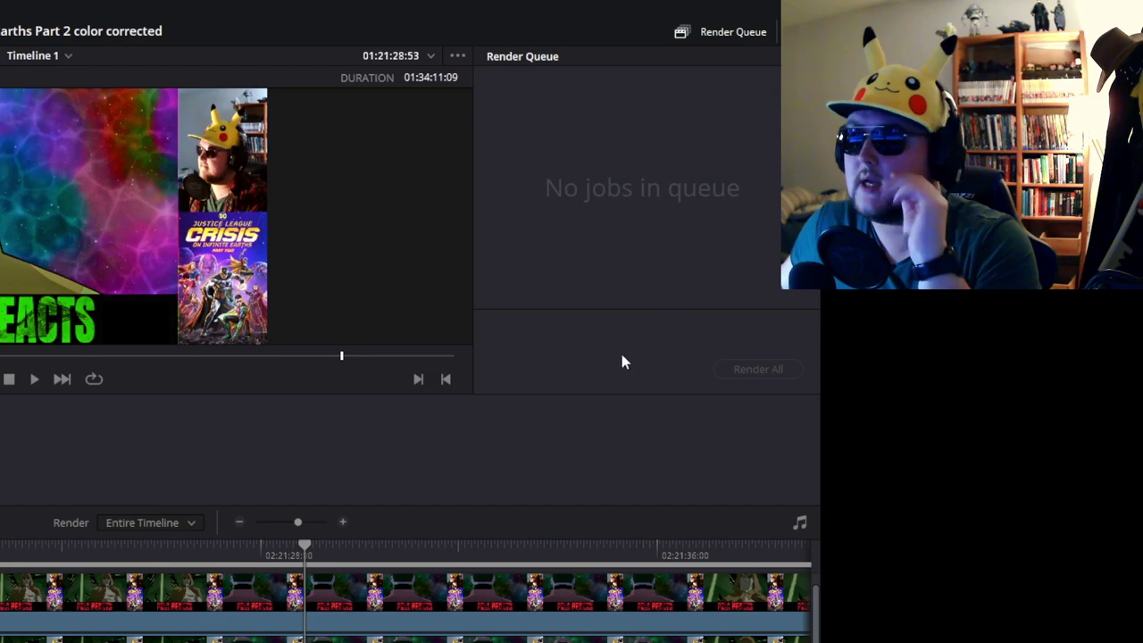